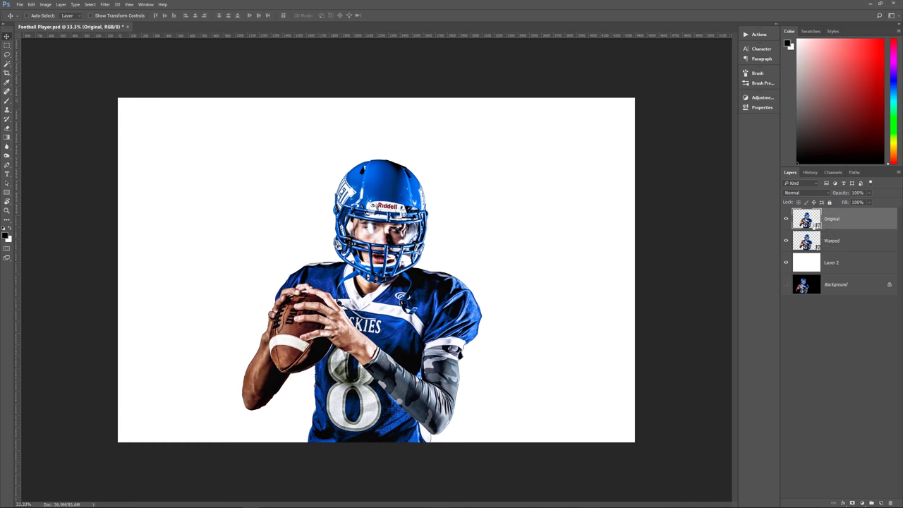
# - Hide the Original layer and open the Warped layer in the Liquify filter
pyautogui.click(787, 223)
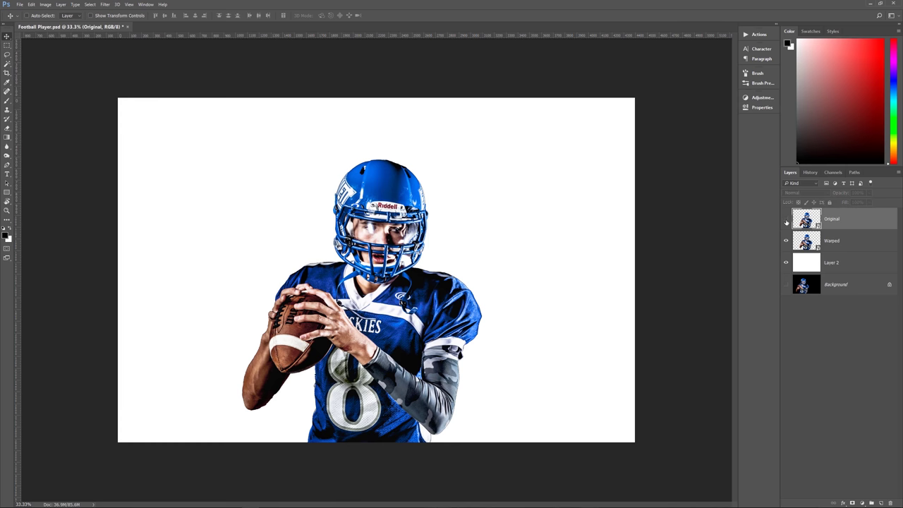
pyautogui.click(836, 244)
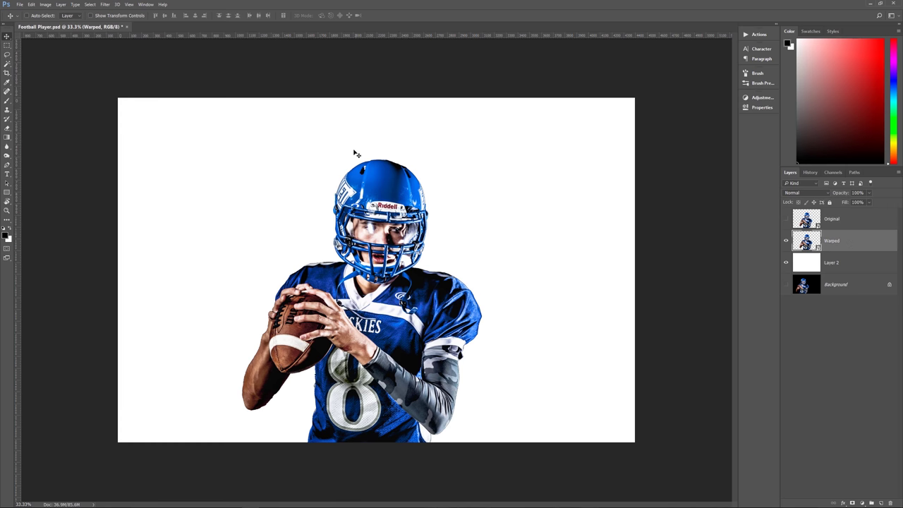
pyautogui.click(105, 4)
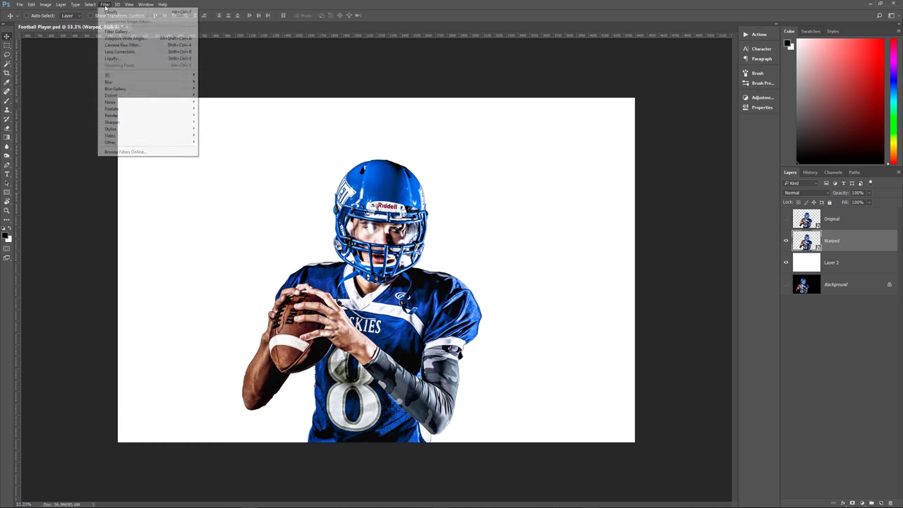
pyautogui.click(112, 58)
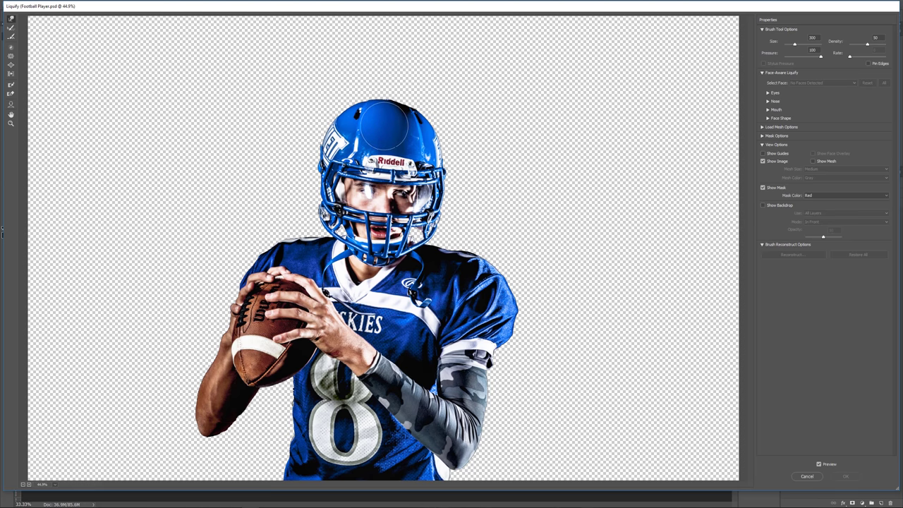
# - Smear the player's helmet, jersey and arms outward with the Forward Warp tool until they nearly fill the canvas, and apply Liquify
pyautogui.moveTo(379, 123); pyautogui.dragTo(383, 56)
pyautogui.moveTo(399, 116)
pyautogui.mouseDown()
pyautogui.moveTo(398, 44)
pyautogui.moveTo(403, 124)
pyautogui.moveTo(434, 55)
pyautogui.moveTo(407, 99)
pyautogui.moveTo(421, 37)
pyautogui.moveTo(408, 86)
pyautogui.moveTo(386, 22)
pyautogui.moveTo(386, 81)
pyautogui.moveTo(357, 12)
pyautogui.moveTo(365, 28)
pyautogui.moveTo(406, 49)
pyautogui.moveTo(413, 22)
pyautogui.moveTo(408, 85)
pyautogui.moveTo(446, 44)
pyautogui.moveTo(423, 65)
pyautogui.moveTo(430, 17)
pyautogui.moveTo(380, 124)
pyautogui.moveTo(331, 53)
pyautogui.moveTo(357, 101)
pyautogui.moveTo(354, 34)
pyautogui.moveTo(365, 82)
pyautogui.moveTo(349, 18)
pyautogui.moveTo(352, 64)
pyautogui.moveTo(331, 39)
pyautogui.moveTo(385, 48)
pyautogui.moveTo(386, 9)
pyautogui.moveTo(379, 75)
pyautogui.moveTo(446, 30)
pyautogui.moveTo(422, 125)
pyautogui.mouseUp()
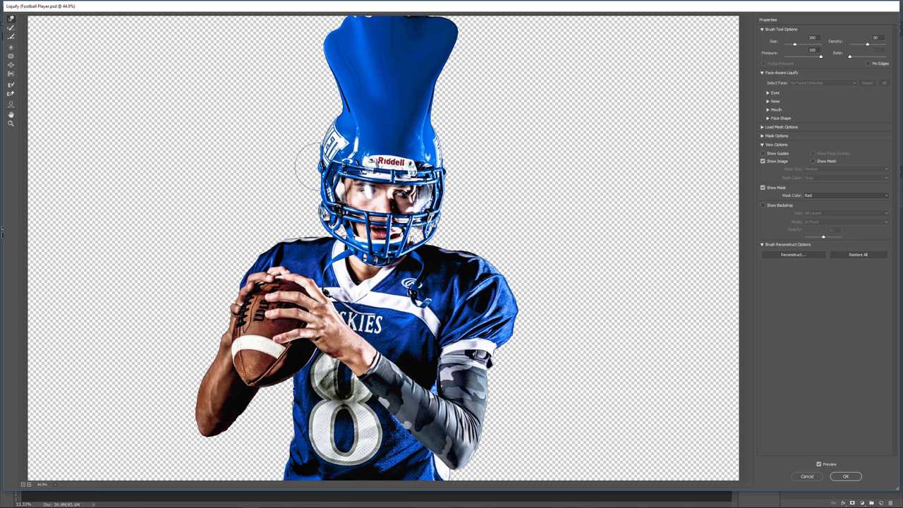
pyautogui.moveTo(330, 138)
pyautogui.mouseDown()
pyautogui.moveTo(242, 115)
pyautogui.moveTo(262, 127)
pyautogui.mouseUp()
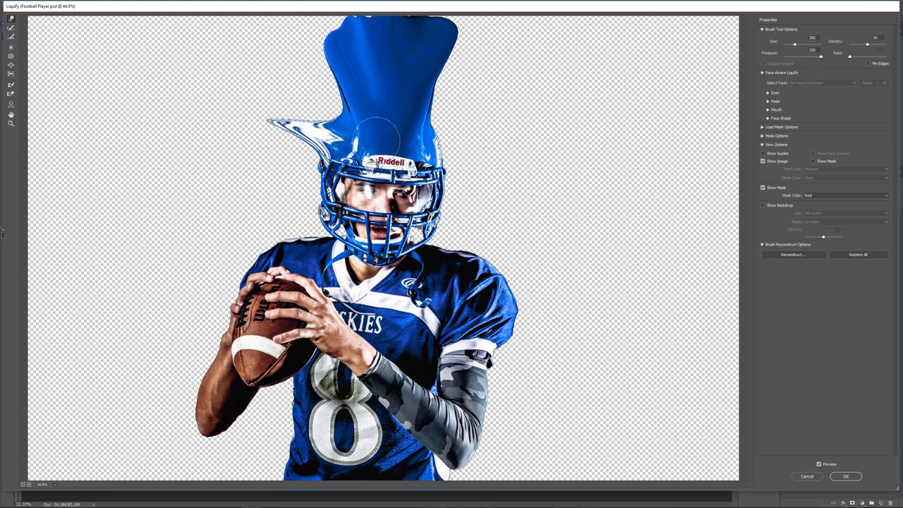
pyautogui.moveTo(356, 124)
pyautogui.mouseDown()
pyautogui.moveTo(291, 53)
pyautogui.moveTo(354, 121)
pyautogui.moveTo(254, 97)
pyautogui.moveTo(329, 106)
pyautogui.moveTo(310, 130)
pyautogui.moveTo(300, 131)
pyautogui.moveTo(303, 118)
pyautogui.moveTo(287, 130)
pyautogui.moveTo(290, 146)
pyautogui.moveTo(297, 115)
pyautogui.moveTo(300, 141)
pyautogui.moveTo(305, 125)
pyautogui.moveTo(319, 162)
pyautogui.moveTo(268, 159)
pyautogui.moveTo(310, 148)
pyautogui.moveTo(246, 144)
pyautogui.moveTo(283, 121)
pyautogui.moveTo(336, 133)
pyautogui.moveTo(273, 131)
pyautogui.moveTo(321, 127)
pyautogui.moveTo(245, 166)
pyautogui.moveTo(256, 169)
pyautogui.moveTo(256, 122)
pyautogui.moveTo(268, 171)
pyautogui.moveTo(243, 113)
pyautogui.moveTo(307, 130)
pyautogui.moveTo(233, 115)
pyautogui.moveTo(321, 129)
pyautogui.moveTo(213, 87)
pyautogui.moveTo(305, 107)
pyautogui.moveTo(231, 80)
pyautogui.moveTo(335, 93)
pyautogui.moveTo(229, 55)
pyautogui.moveTo(322, 83)
pyautogui.moveTo(244, 63)
pyautogui.moveTo(352, 78)
pyautogui.moveTo(308, 32)
pyautogui.moveTo(309, 74)
pyautogui.moveTo(274, 30)
pyautogui.moveTo(256, 48)
pyautogui.moveTo(302, 30)
pyautogui.moveTo(318, 67)
pyautogui.moveTo(308, 6)
pyautogui.moveTo(339, 53)
pyautogui.moveTo(313, 15)
pyautogui.moveTo(286, 78)
pyautogui.moveTo(213, 81)
pyautogui.moveTo(252, 91)
pyautogui.moveTo(191, 102)
pyautogui.moveTo(227, 111)
pyautogui.moveTo(205, 131)
pyautogui.moveTo(254, 127)
pyautogui.moveTo(191, 150)
pyautogui.moveTo(330, 149)
pyautogui.moveTo(259, 161)
pyautogui.moveTo(238, 178)
pyautogui.mouseUp()
pyautogui.moveTo(318, 199)
pyautogui.mouseDown()
pyautogui.moveTo(247, 192)
pyautogui.moveTo(312, 176)
pyautogui.moveTo(234, 176)
pyautogui.moveTo(308, 173)
pyautogui.moveTo(250, 182)
pyautogui.moveTo(315, 182)
pyautogui.moveTo(188, 180)
pyautogui.moveTo(304, 185)
pyautogui.moveTo(205, 187)
pyautogui.moveTo(263, 161)
pyautogui.moveTo(197, 161)
pyautogui.moveTo(274, 161)
pyautogui.moveTo(223, 141)
pyautogui.moveTo(294, 161)
pyautogui.moveTo(231, 130)
pyautogui.moveTo(255, 111)
pyautogui.moveTo(222, 161)
pyautogui.mouseUp()
pyautogui.moveTo(247, 102)
pyautogui.mouseDown()
pyautogui.moveTo(193, 65)
pyautogui.moveTo(199, 114)
pyautogui.moveTo(228, 106)
pyautogui.moveTo(241, 131)
pyautogui.moveTo(238, 120)
pyautogui.moveTo(259, 104)
pyautogui.moveTo(245, 82)
pyautogui.moveTo(252, 117)
pyautogui.mouseUp()
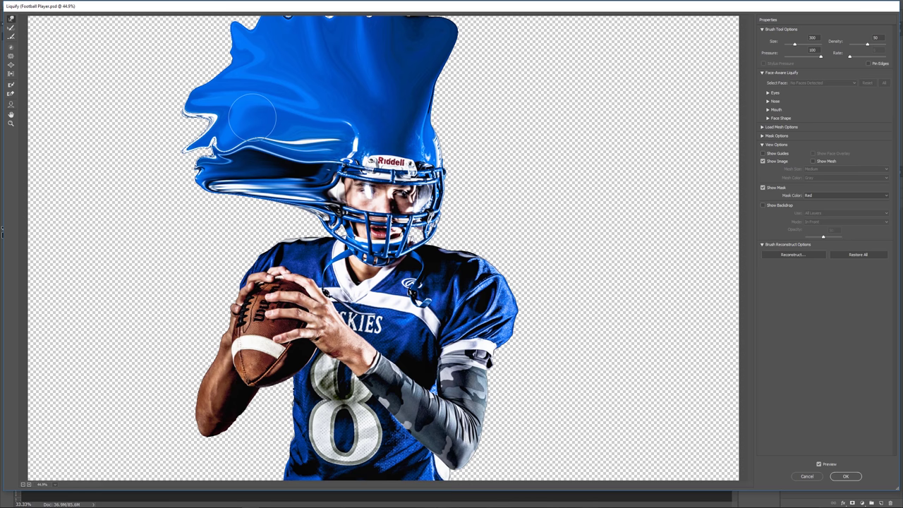
pyautogui.moveTo(252, 117); pyautogui.dragTo(261, 127)
pyautogui.moveTo(262, 133)
pyautogui.mouseDown()
pyautogui.moveTo(144, 42)
pyautogui.moveTo(77, 367)
pyautogui.moveTo(46, 463)
pyautogui.moveTo(120, 454)
pyautogui.moveTo(78, 212)
pyautogui.mouseUp()
pyautogui.moveTo(452, 43)
pyautogui.mouseDown()
pyautogui.moveTo(520, 81)
pyautogui.moveTo(564, 162)
pyautogui.moveTo(537, 204)
pyautogui.moveTo(621, 247)
pyautogui.moveTo(678, 310)
pyautogui.moveTo(706, 383)
pyautogui.moveTo(507, 486)
pyautogui.moveTo(635, 445)
pyautogui.moveTo(494, 424)
pyautogui.moveTo(677, 127)
pyautogui.moveTo(516, 217)
pyautogui.moveTo(580, 156)
pyautogui.moveTo(563, 166)
pyautogui.mouseUp()
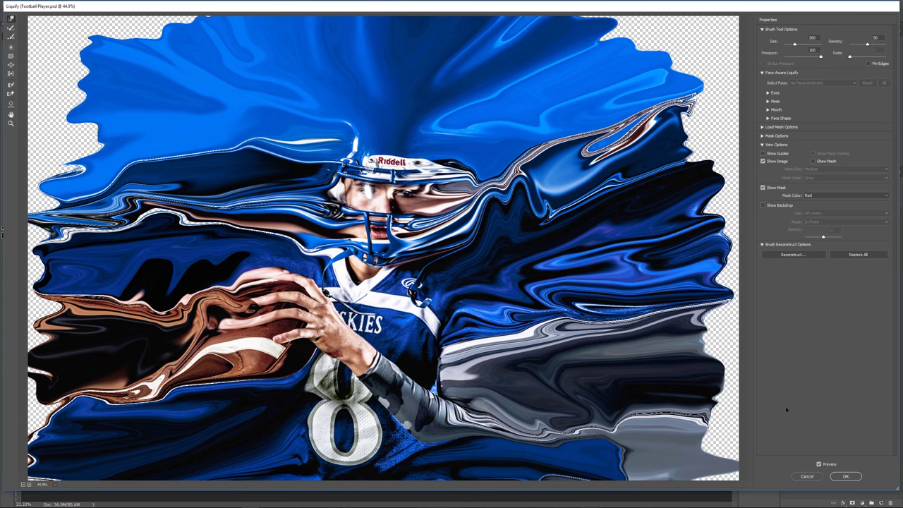
pyautogui.click(842, 475)
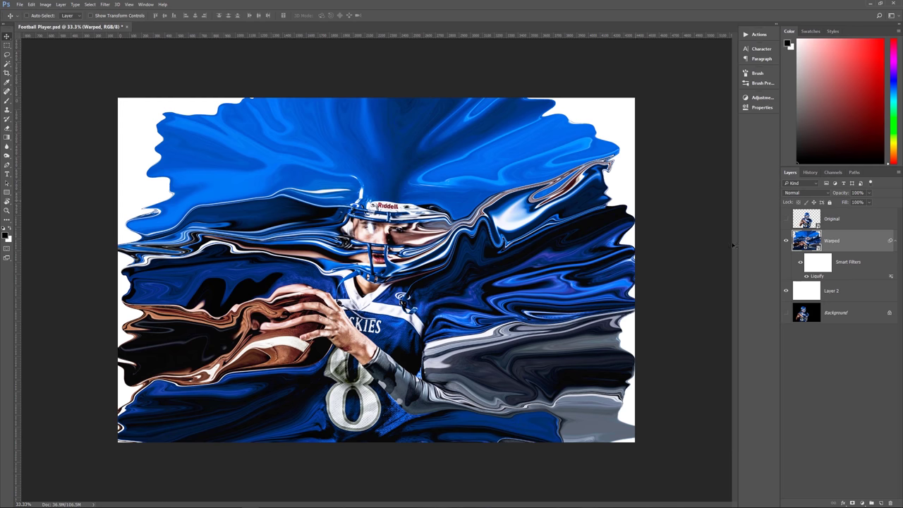
# - Collapse the Warped layer's smart filter list and show the Original layer again
pyautogui.click(894, 242)
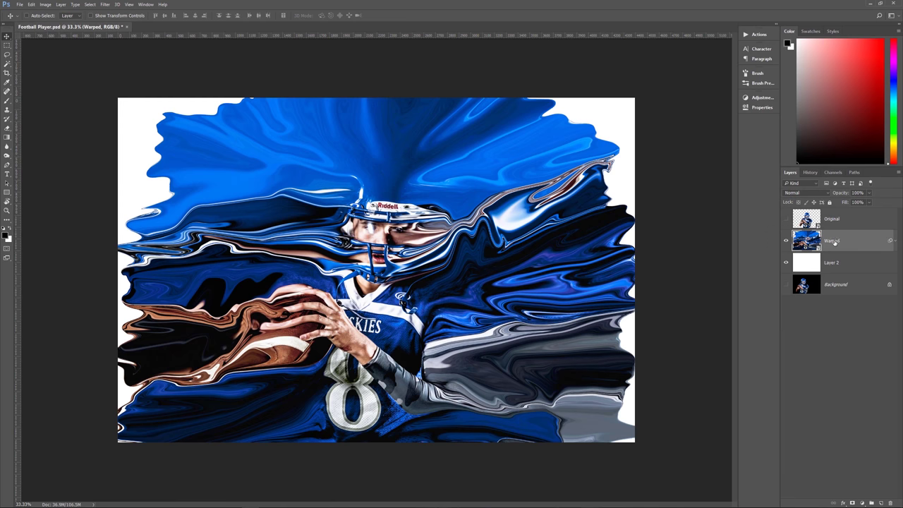
pyautogui.click(786, 219)
pyautogui.click(860, 218)
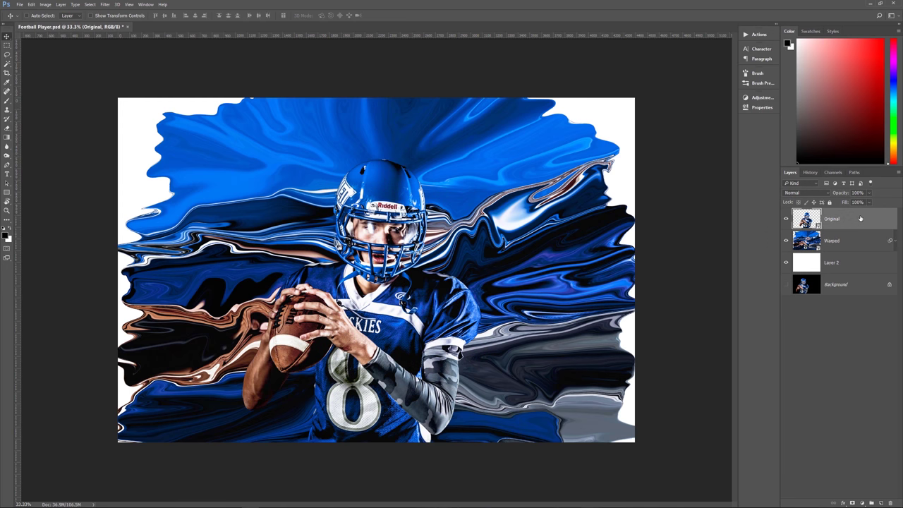
pyautogui.click(844, 247)
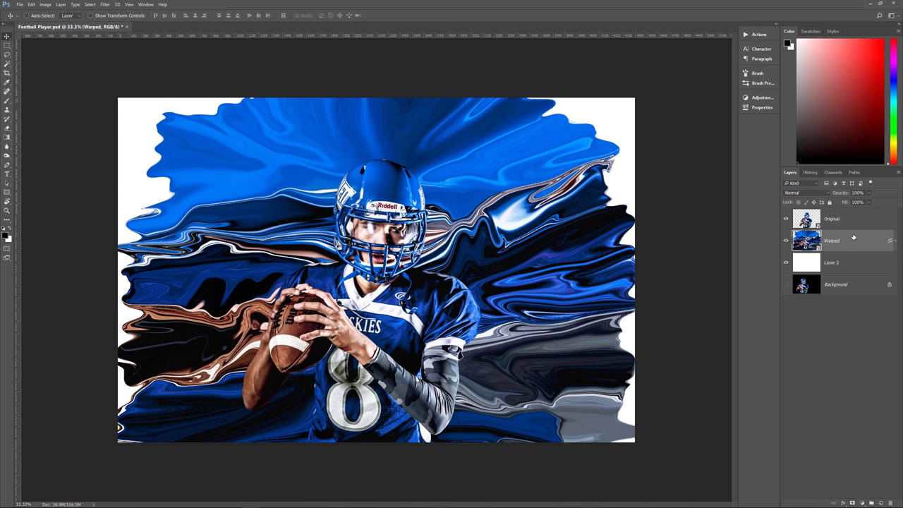
pyautogui.click(840, 220)
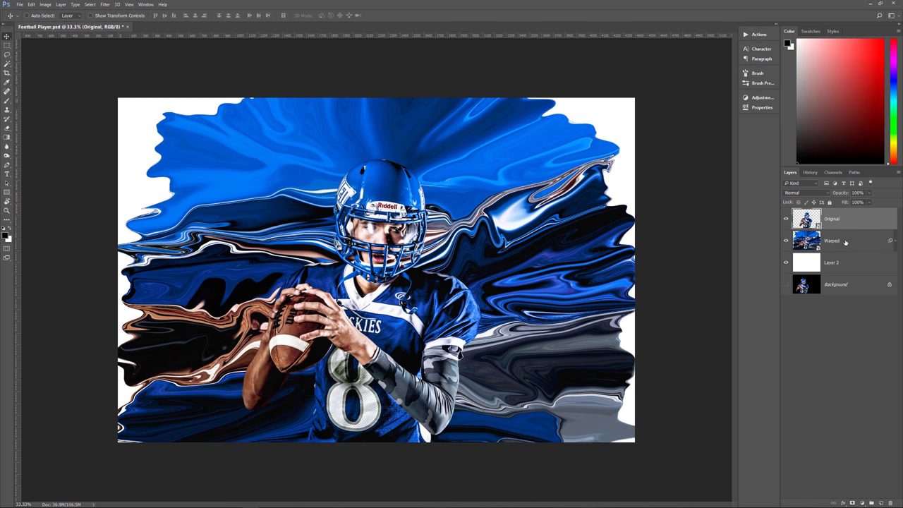
# - Add a black layer mask to the Warped layer and a white layer mask to the Original layer
pyautogui.click(840, 242)
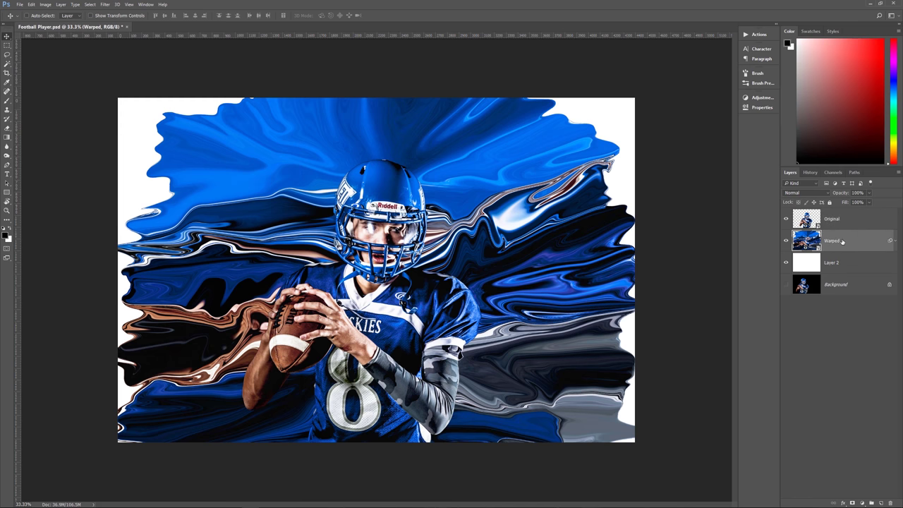
pyautogui.press('alt')
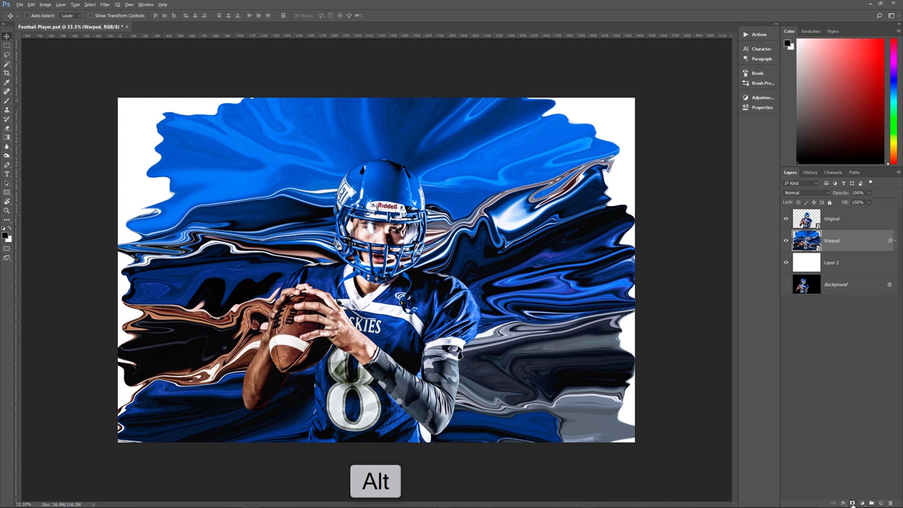
pyautogui.keyDown('alt'); pyautogui.click(852, 503); pyautogui.keyUp('alt')
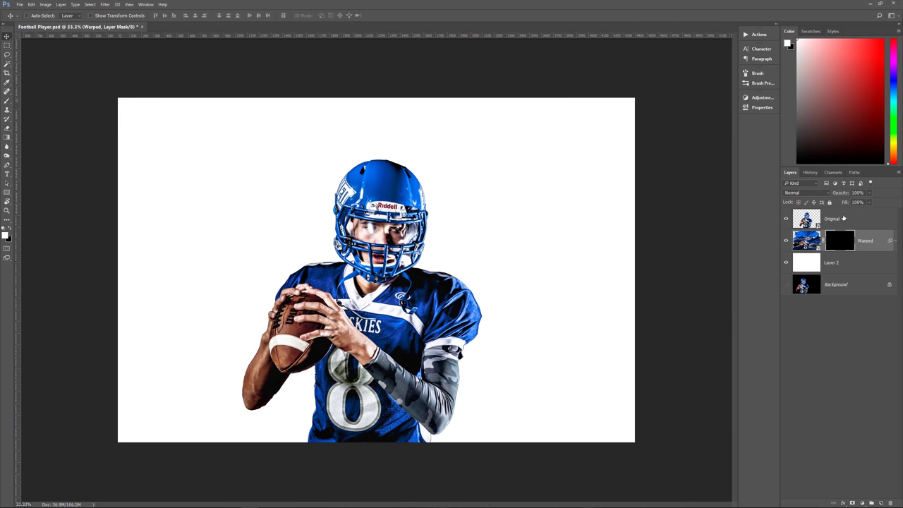
pyautogui.click(843, 221)
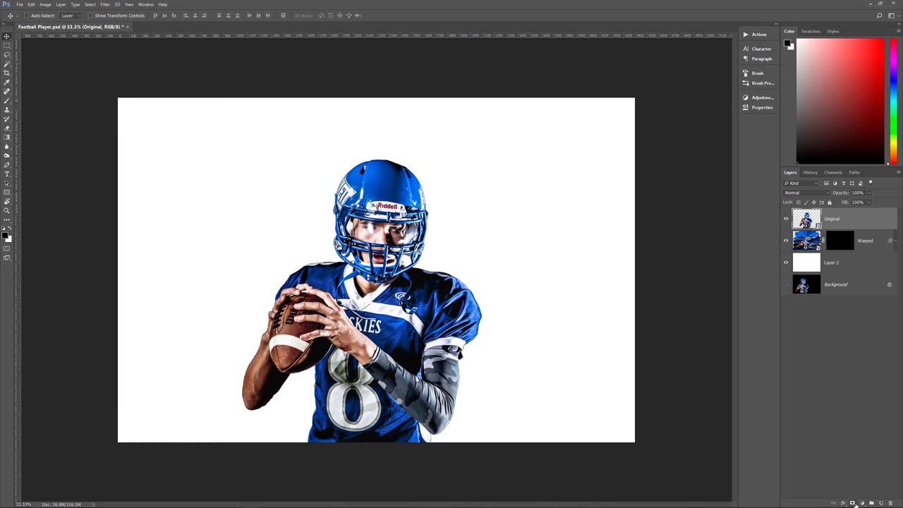
pyautogui.click(852, 503)
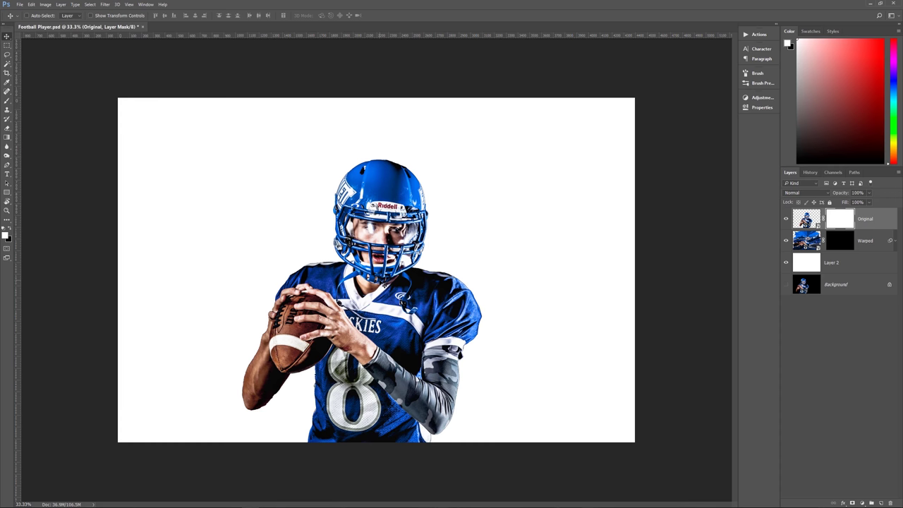
pyautogui.click(840, 239)
pyautogui.click(834, 219)
# - Activate the Brush tool and load the Blood Splatters brush set into the brush presets
pyautogui.click(760, 83)
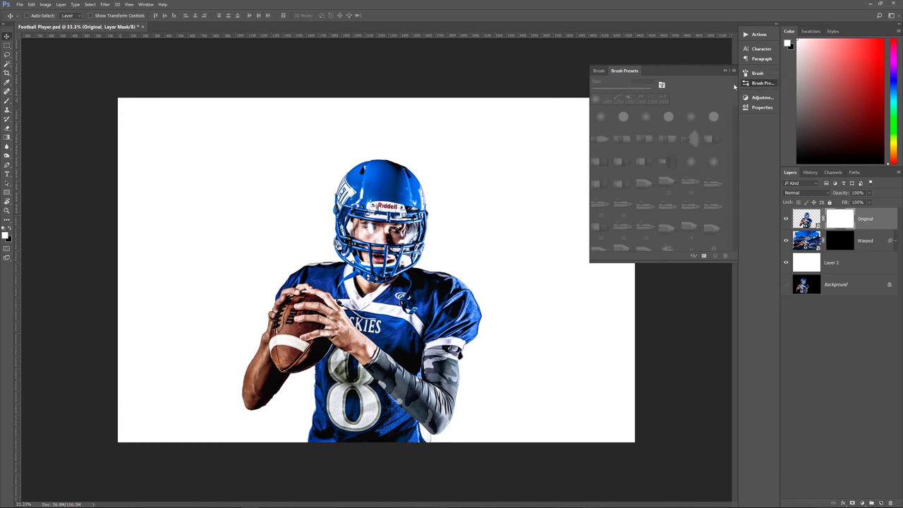
pyautogui.click(760, 83)
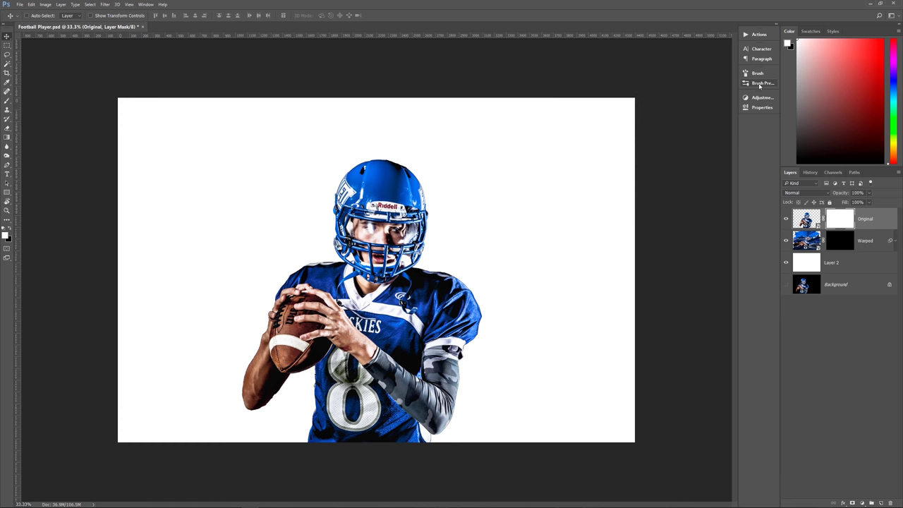
pyautogui.click(143, 4)
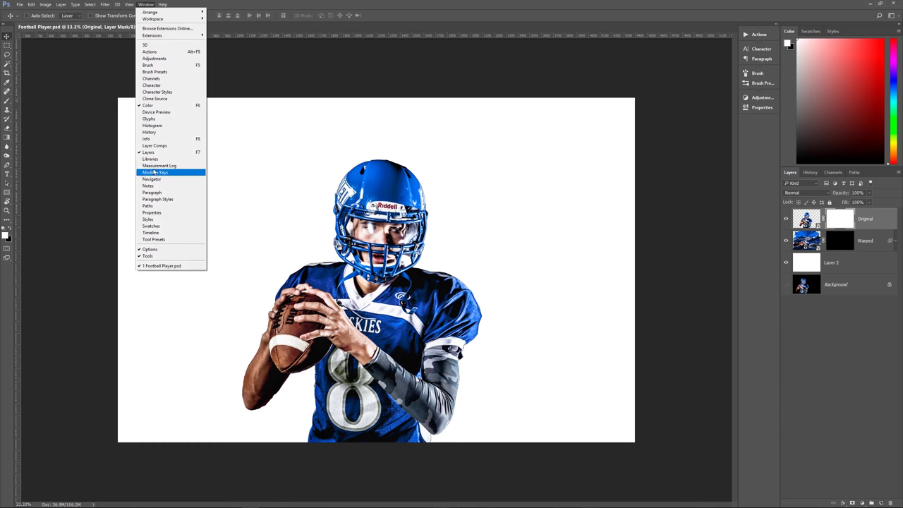
pyautogui.click(156, 72)
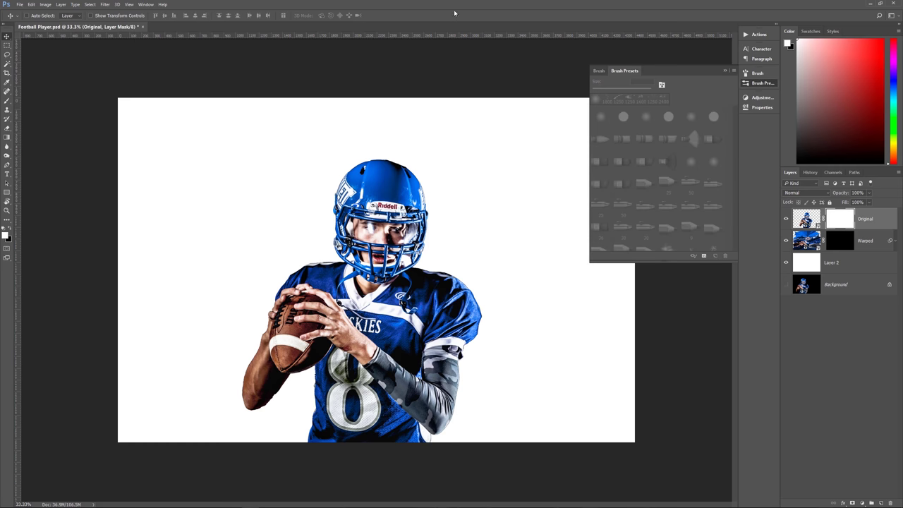
pyautogui.press('b')
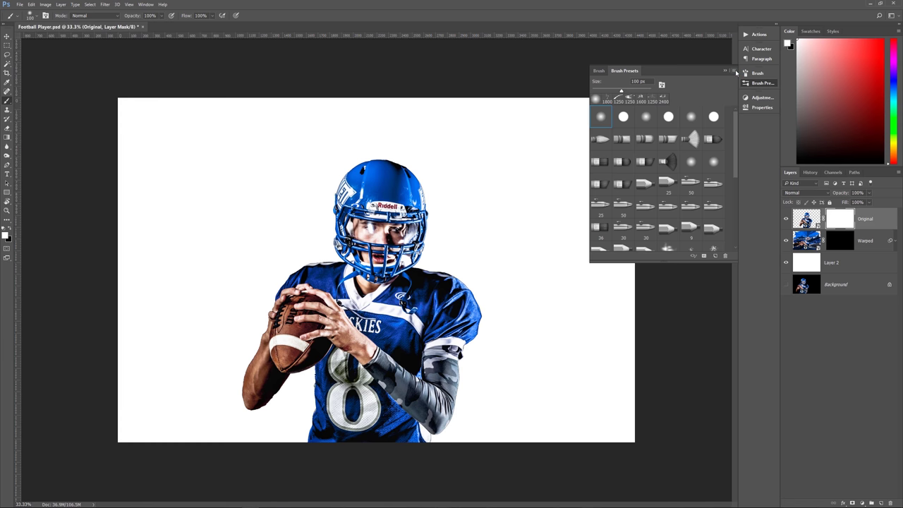
pyautogui.click(734, 71)
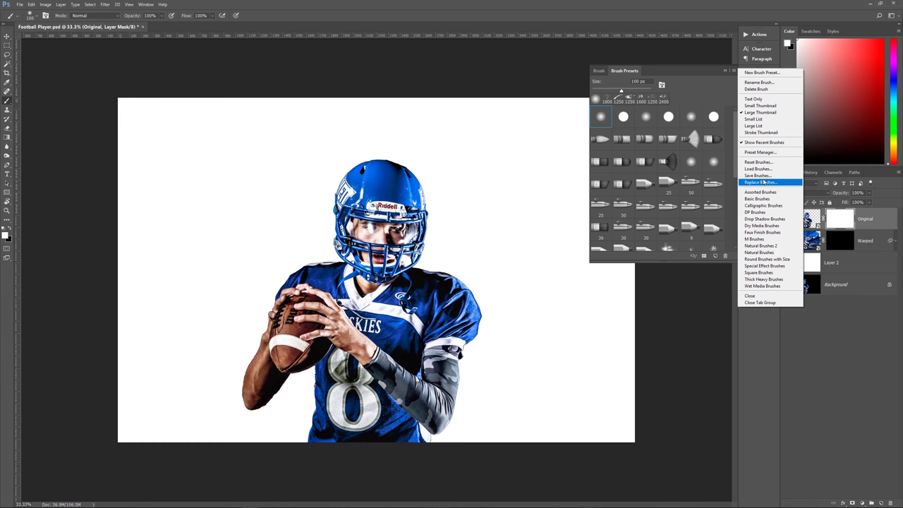
pyautogui.click(763, 169)
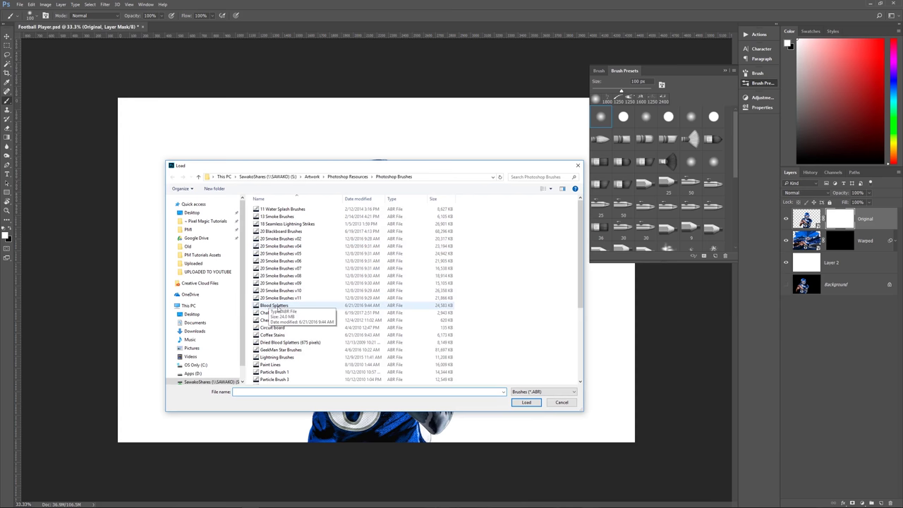
pyautogui.doubleClick(276, 308)
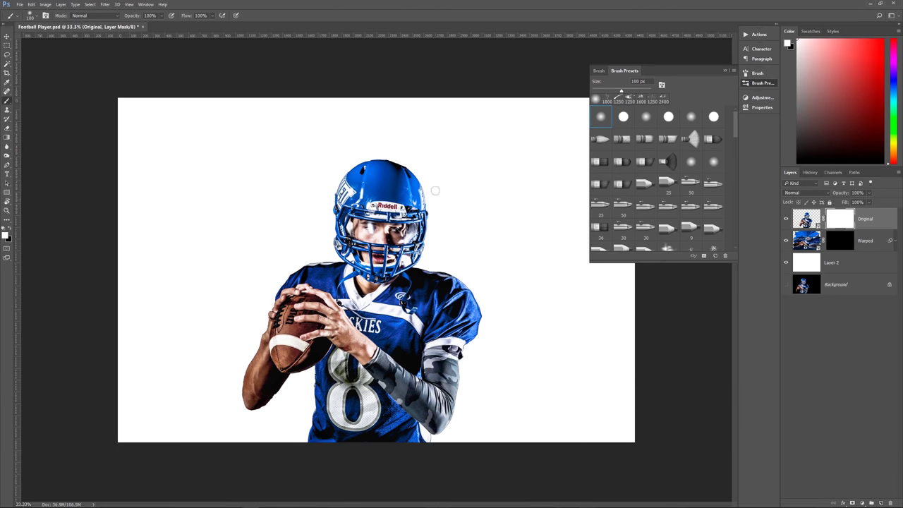
# - Choose the 1250 px vertical drip splatter brush and target the Original layer's mask with black as the foreground colour
pyautogui.moveTo(735, 131); pyautogui.dragTo(736, 176)
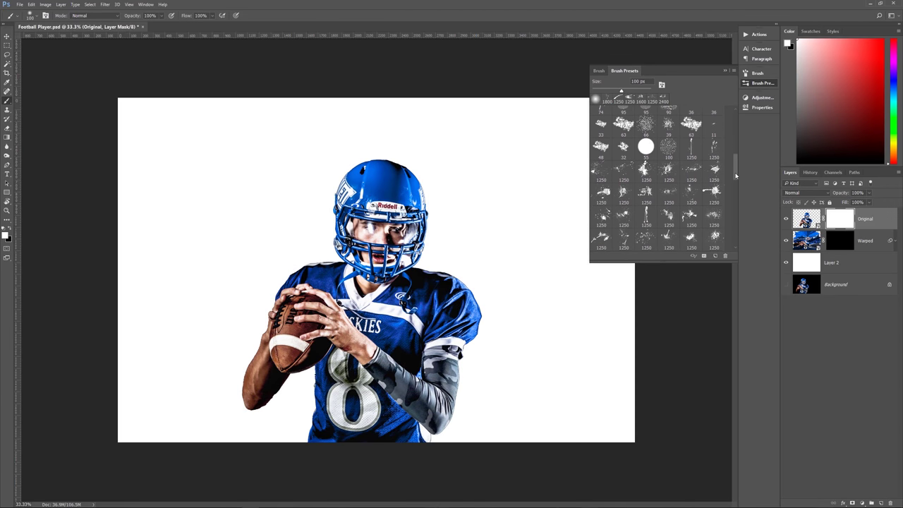
pyautogui.click(695, 149)
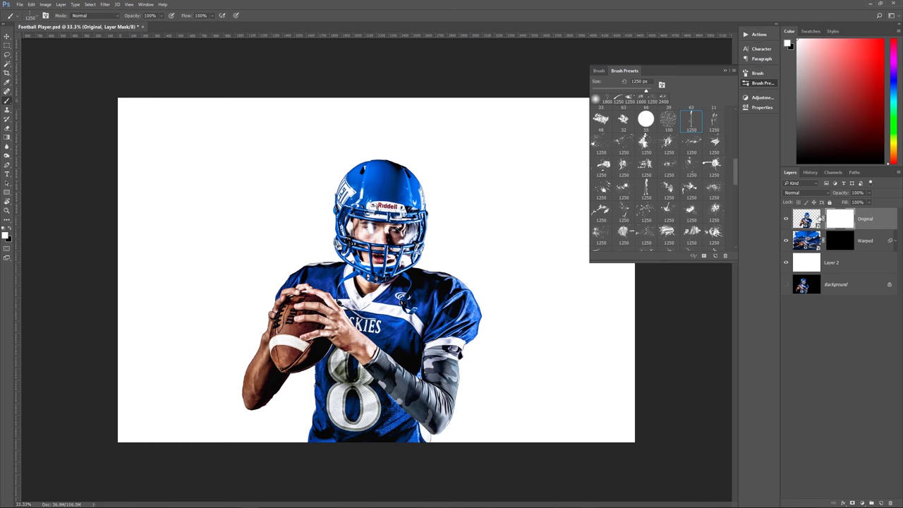
pyautogui.click(807, 219)
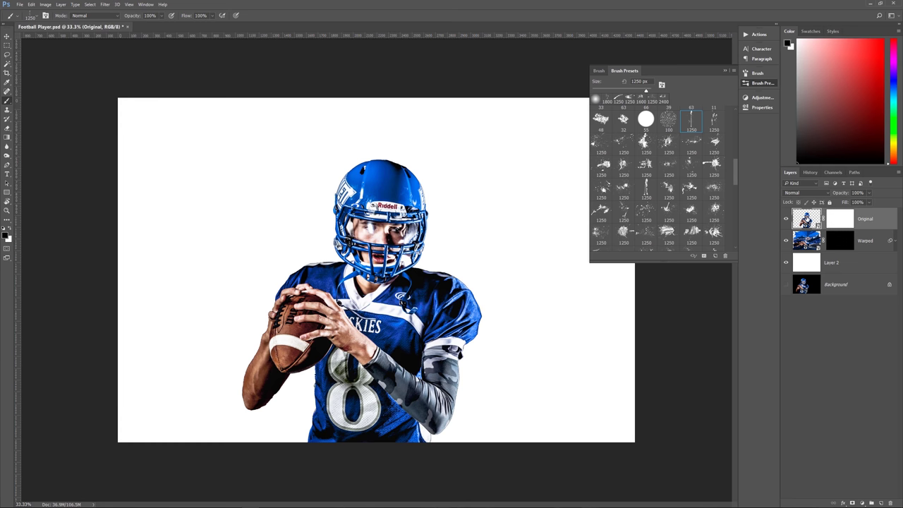
pyautogui.click(837, 219)
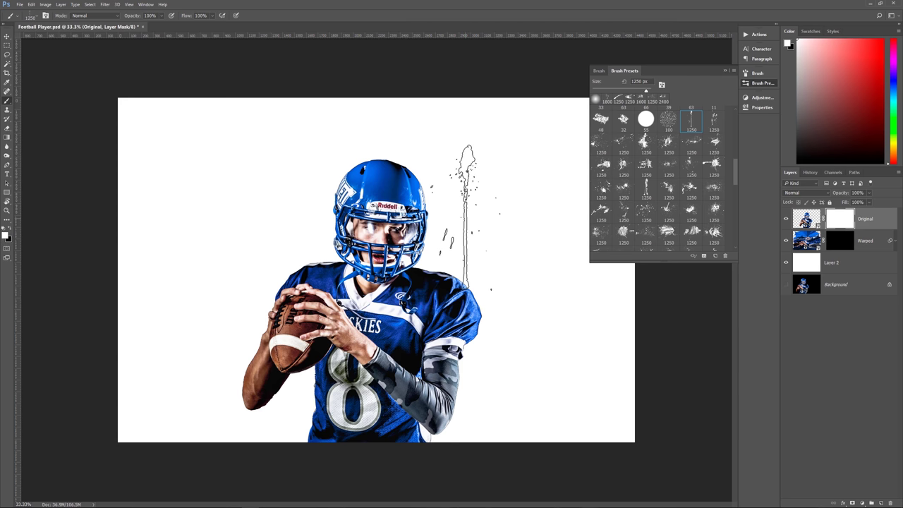
pyautogui.press('x')
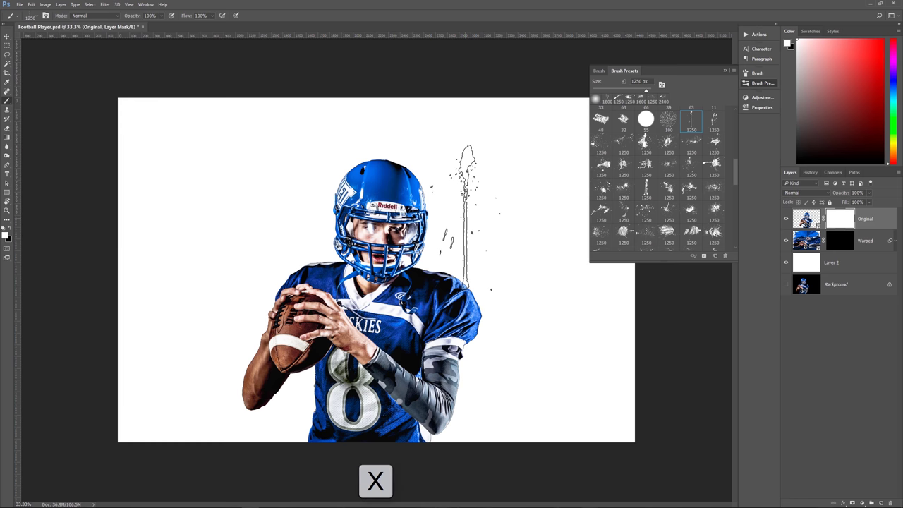
pyautogui.click(5, 236)
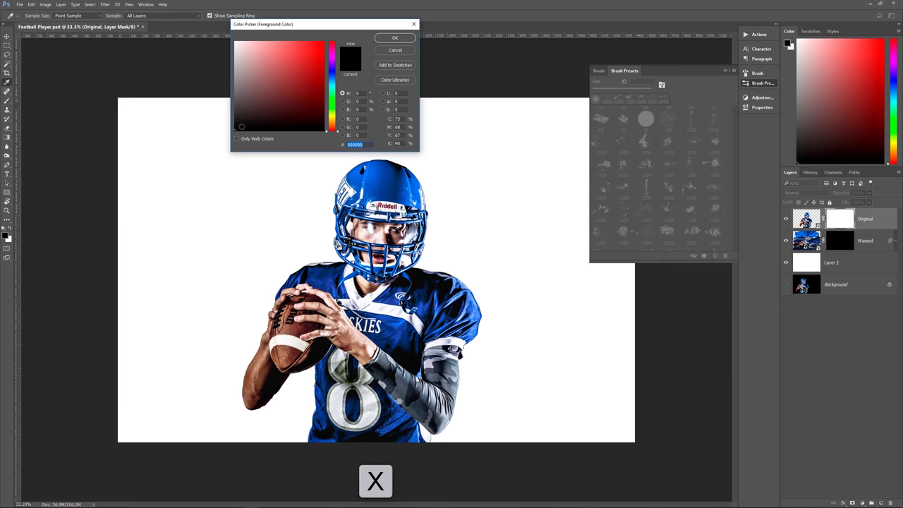
pyautogui.click(395, 37)
# - Try a drip splatter dab over the player on the Original mask, and tilt the brush tip before resetting its angle to 0°
pyautogui.click(407, 226)
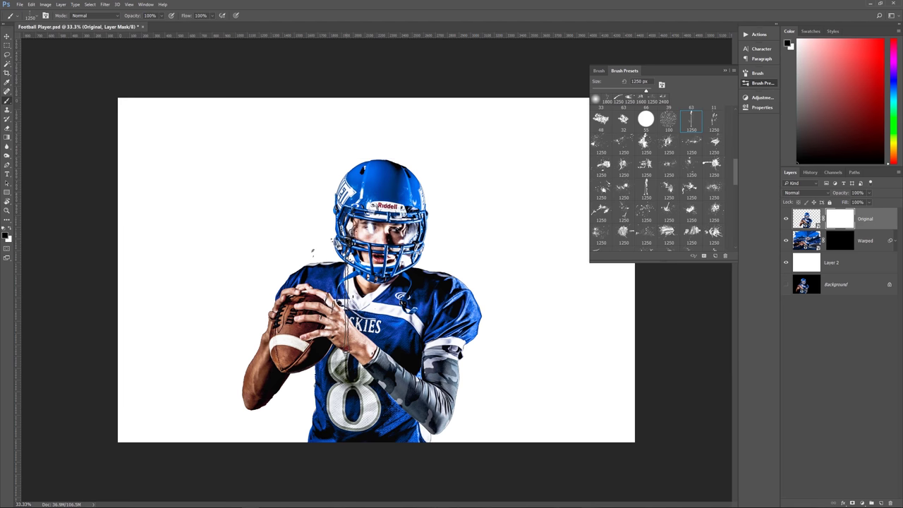
pyautogui.hotkey('ctrl', 'z')
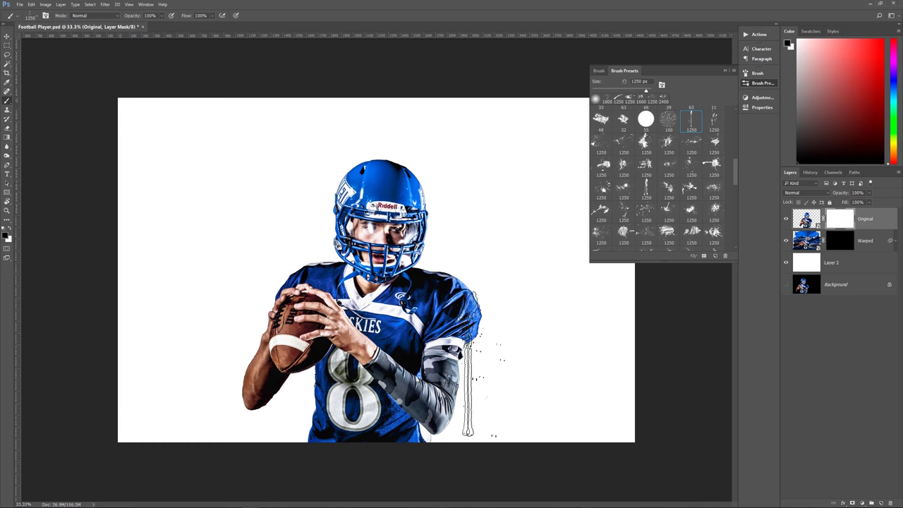
pyautogui.click(754, 74)
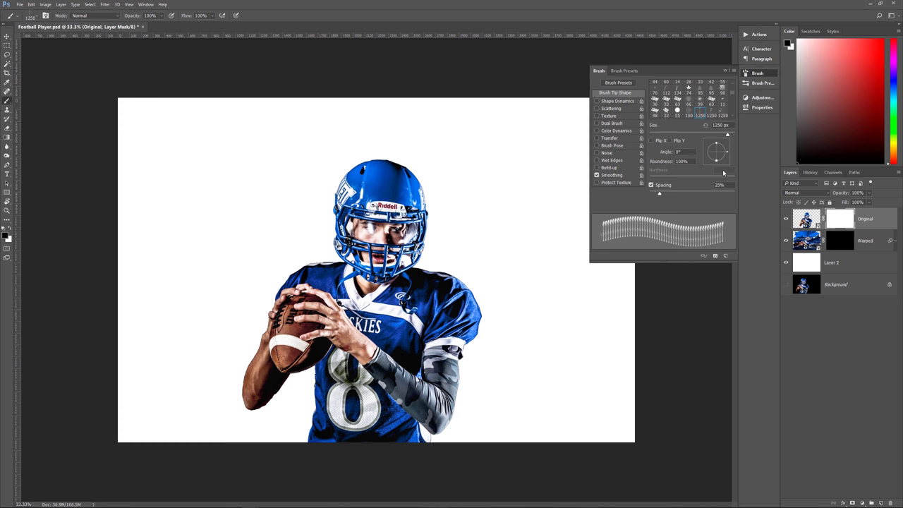
pyautogui.moveTo(726, 153); pyautogui.dragTo(722, 147)
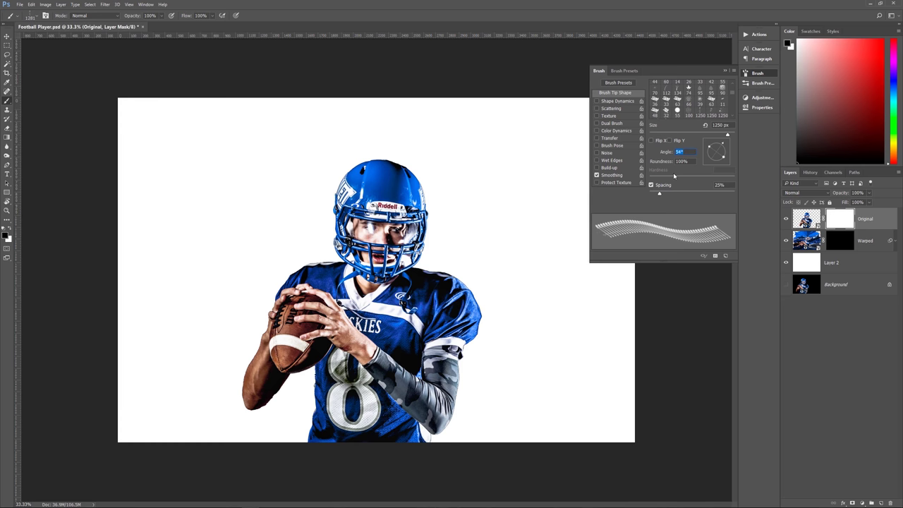
pyautogui.write('0')
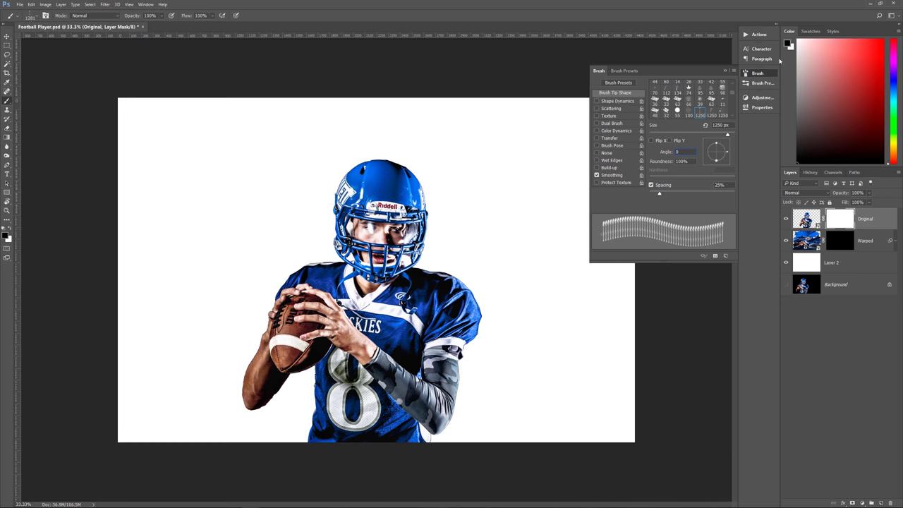
pyautogui.click(760, 86)
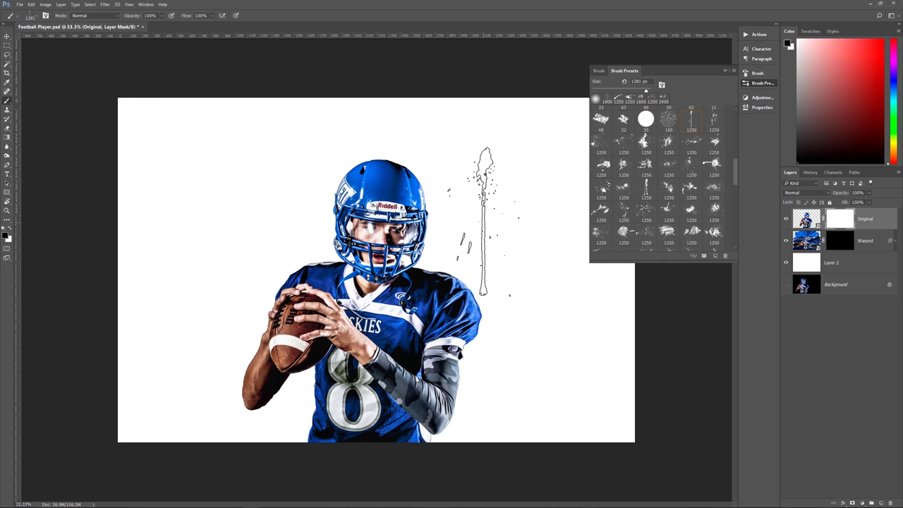
# - Try rotating the canvas view to -52° to change the drip brush's direction relative to the player, and straighten the view again
pyautogui.press('r')
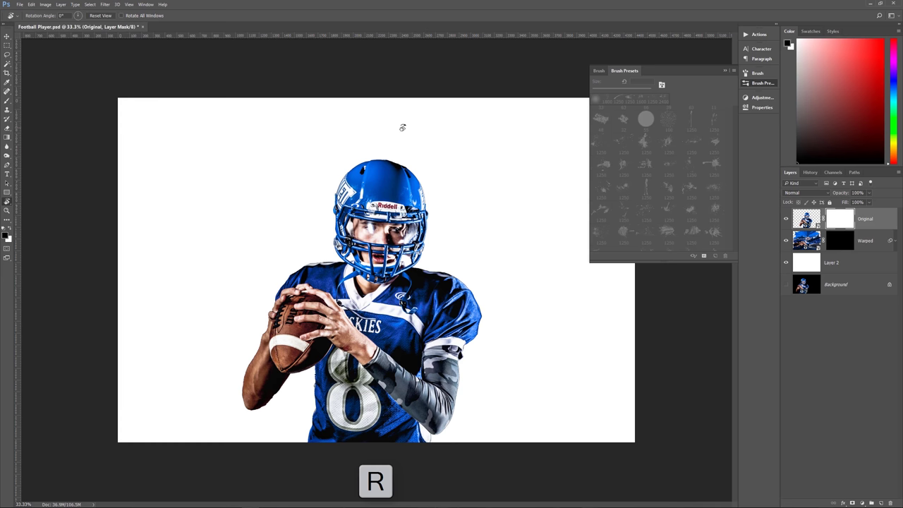
pyautogui.moveTo(383, 117)
pyautogui.mouseDown()
pyautogui.moveTo(415, 148)
pyautogui.moveTo(463, 145)
pyautogui.moveTo(511, 198)
pyautogui.moveTo(525, 234)
pyautogui.moveTo(453, 137)
pyautogui.moveTo(263, 168)
pyautogui.moveTo(446, 401)
pyautogui.moveTo(519, 222)
pyautogui.moveTo(355, 119)
pyautogui.moveTo(261, 171)
pyautogui.mouseUp()
pyautogui.press('b')
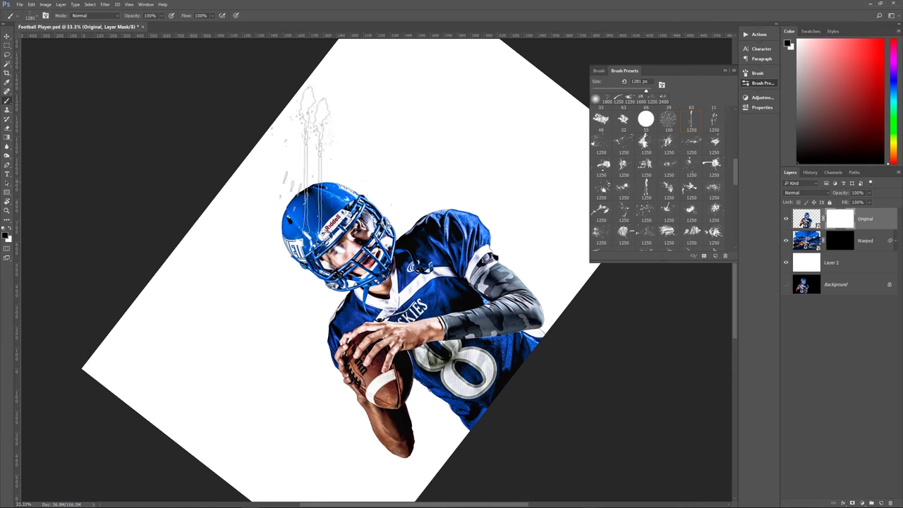
pyautogui.press('r')
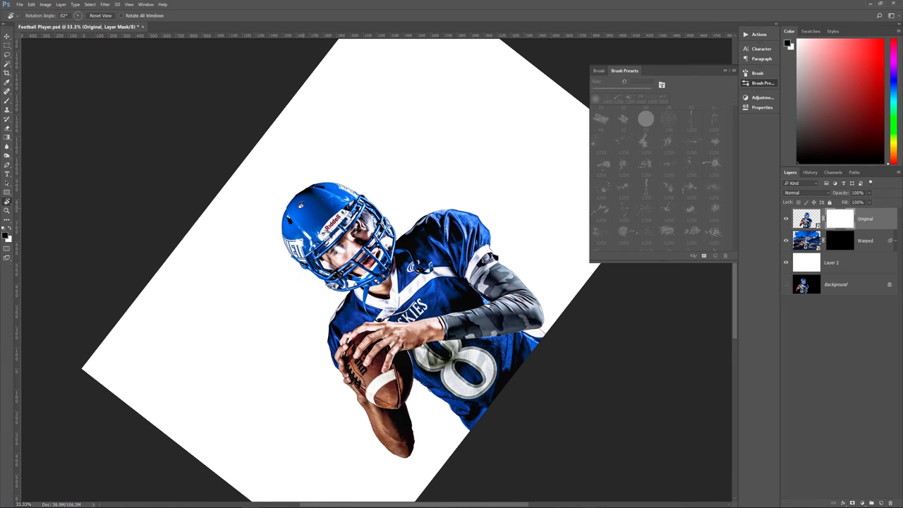
pyautogui.moveTo(287, 169)
pyautogui.mouseDown()
pyautogui.moveTo(364, 134)
pyautogui.moveTo(412, 138)
pyautogui.mouseUp()
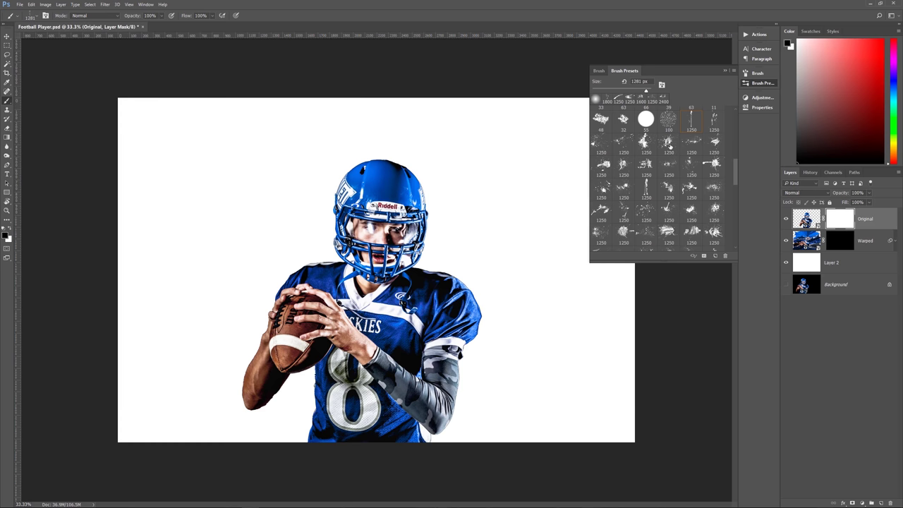
# - Choose the 1250 px burst splatter brush, stamp splatters into the helmet on the Original mask with the canvas view rotated, and straighten the view
pyautogui.click(669, 145)
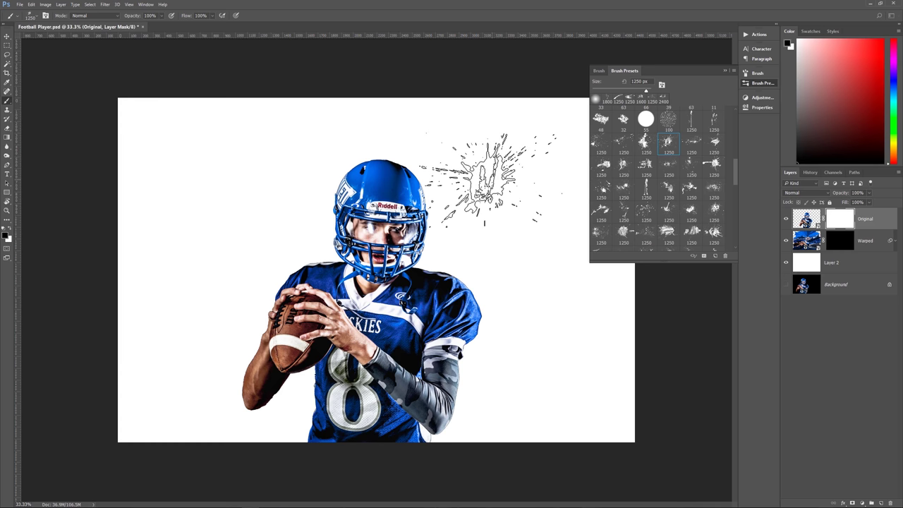
pyautogui.press('r')
pyautogui.moveTo(497, 182)
pyautogui.mouseDown()
pyautogui.moveTo(520, 256)
pyautogui.moveTo(514, 331)
pyautogui.mouseUp()
pyautogui.click(448, 212)
pyautogui.click(437, 194)
pyautogui.click(452, 190)
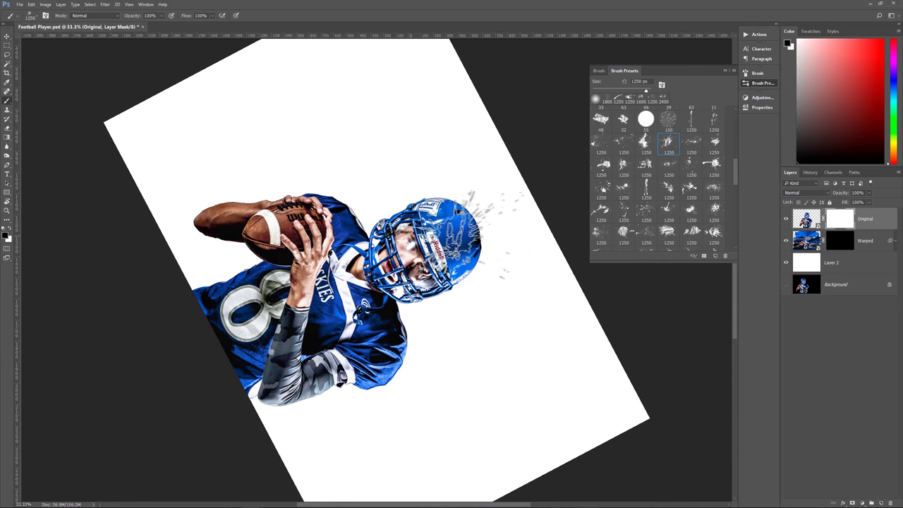
pyautogui.press('r')
pyautogui.moveTo(487, 271)
pyautogui.mouseDown()
pyautogui.moveTo(494, 307)
pyautogui.moveTo(395, 381)
pyautogui.moveTo(310, 367)
pyautogui.mouseUp()
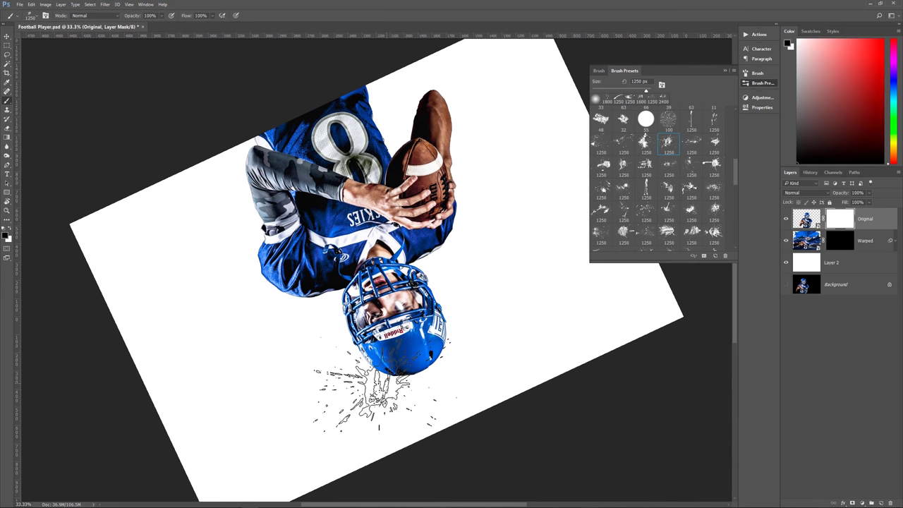
pyautogui.press('r')
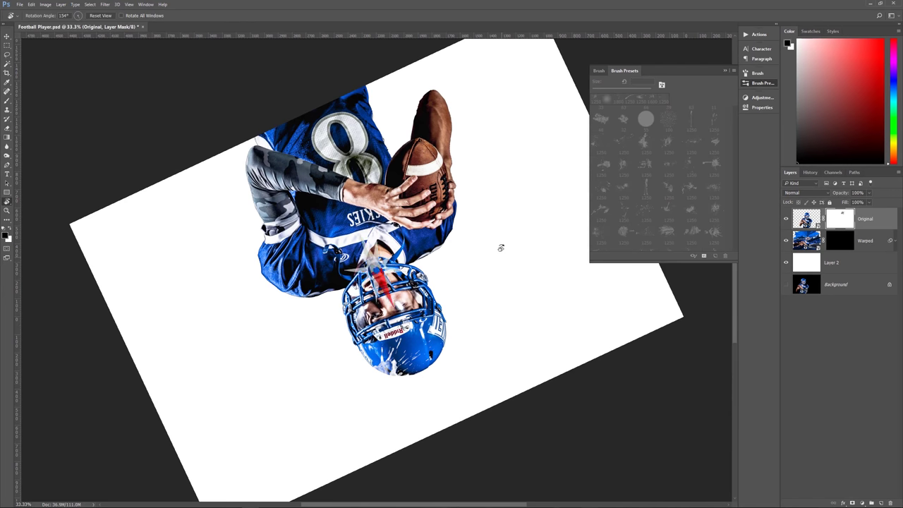
pyautogui.moveTo(500, 252); pyautogui.dragTo(328, 217)
pyautogui.press('Escape')
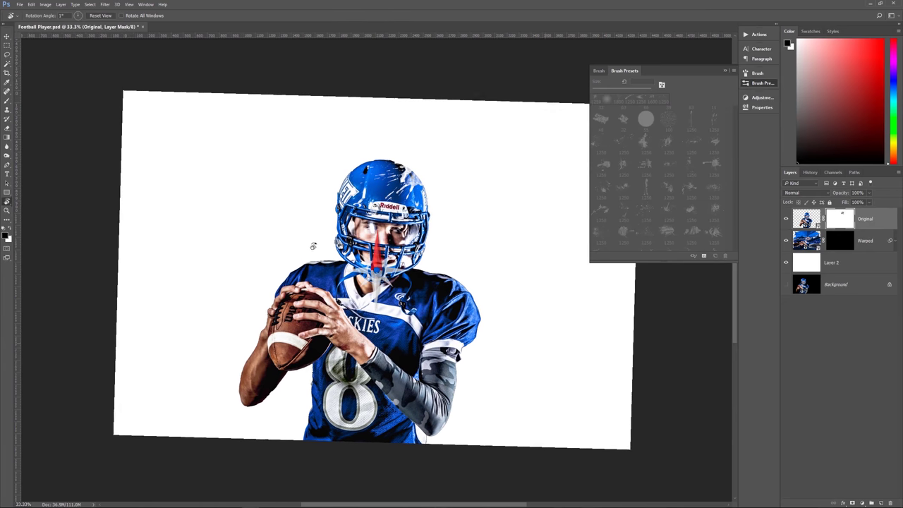
pyautogui.press('b')
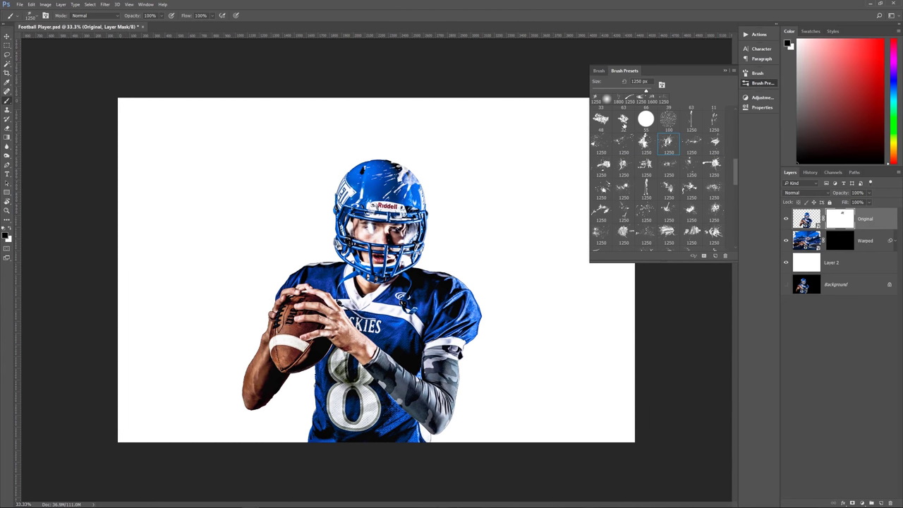
# - Choose the 1250 px scattered-droplet brush and break up the player's arms, jersey and football with black splatters on the Original mask
pyautogui.click(625, 144)
pyautogui.click(322, 330)
pyautogui.hotkey('ctrl', 'z')
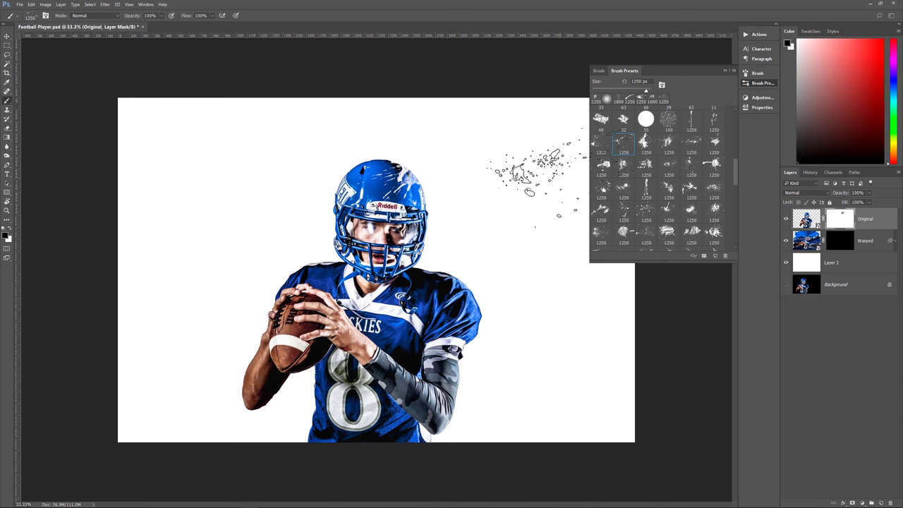
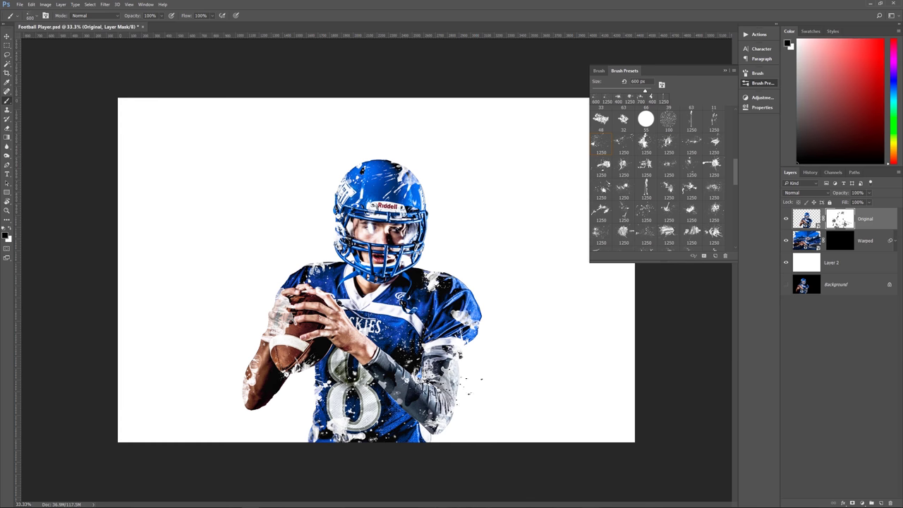
# - Target the Warped layer's mask with white as the foreground colour and choose a 1250 px wide splash brush
pyautogui.click(845, 241)
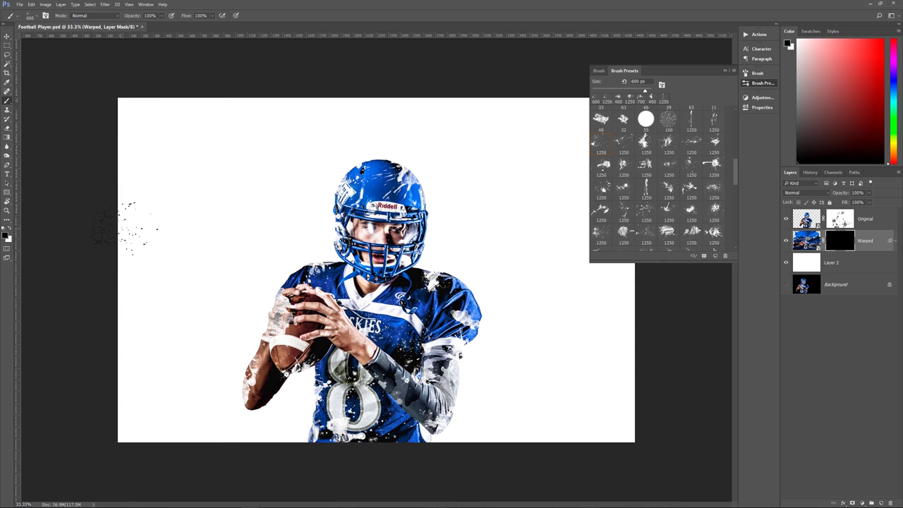
pyautogui.press('x')
pyautogui.moveTo(476, 293)
pyautogui.mouseDown()
pyautogui.moveTo(501, 276)
pyautogui.moveTo(494, 296)
pyautogui.moveTo(483, 283)
pyautogui.mouseUp()
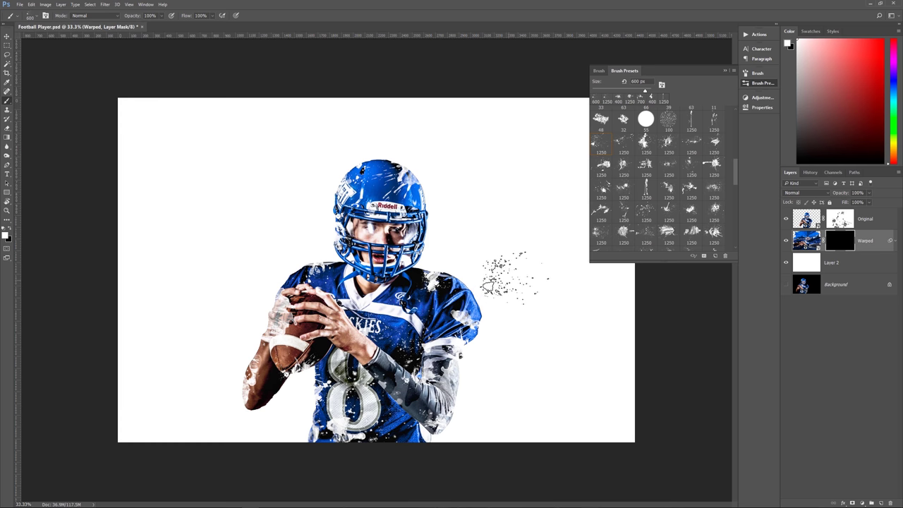
pyautogui.hotkey('ctrl', 'z')
pyautogui.moveTo(736, 169); pyautogui.dragTo(737, 189)
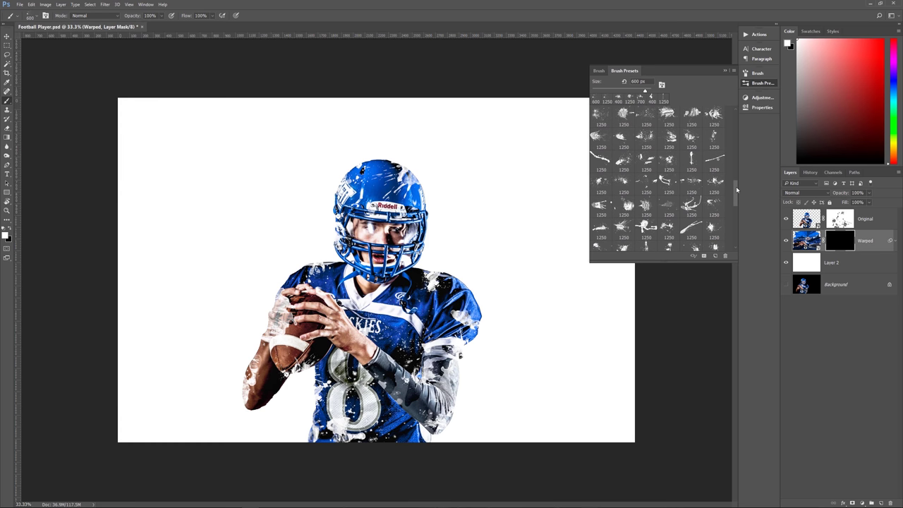
pyautogui.click(669, 117)
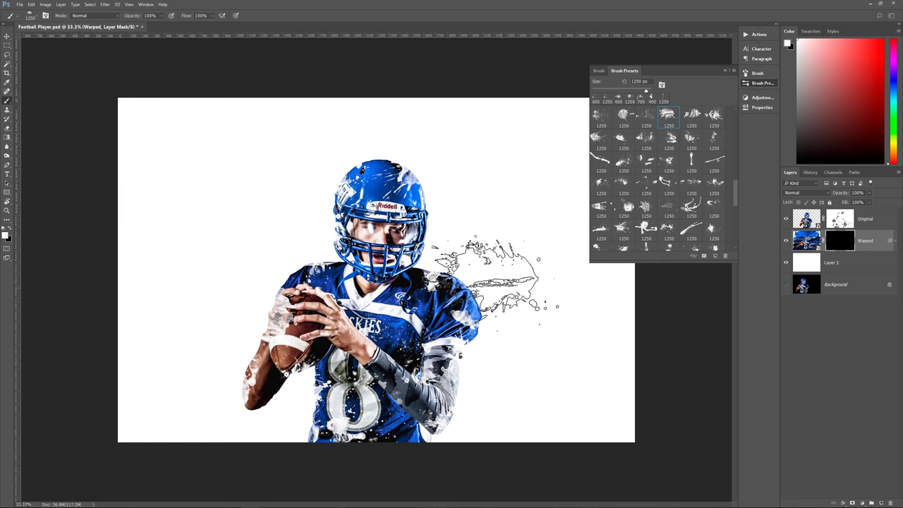
# - Enlarge the splash brush to 1700 px and stamp it outward from the shoulder beside the camouflage sleeve on the Warped mask, with the canvas rotated
pyautogui.press('r')
pyautogui.moveTo(494, 275)
pyautogui.mouseDown()
pyautogui.moveTo(512, 353)
pyautogui.moveTo(381, 392)
pyautogui.moveTo(268, 331)
pyautogui.moveTo(199, 259)
pyautogui.moveTo(212, 236)
pyautogui.mouseUp()
pyautogui.press('r')
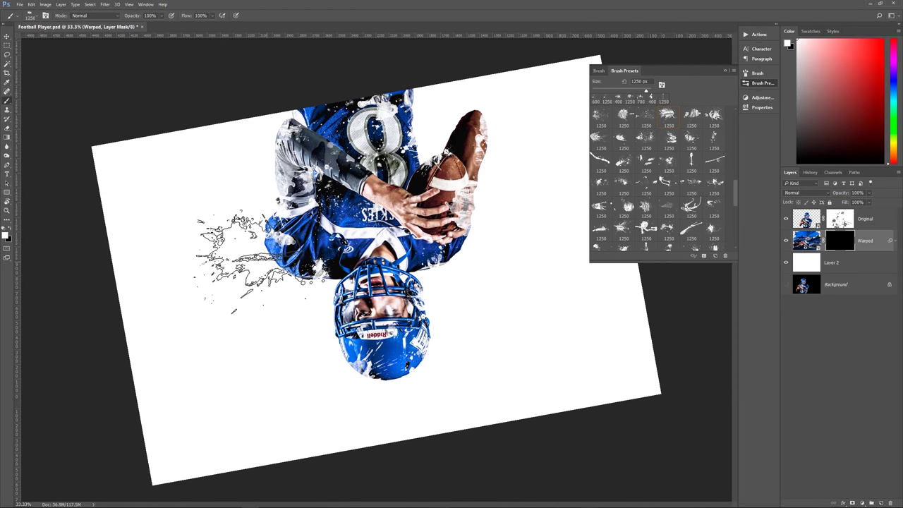
pyautogui.press(']')
pyautogui.press(']')
pyautogui.press(']')
pyautogui.press(']')
pyautogui.press(']')
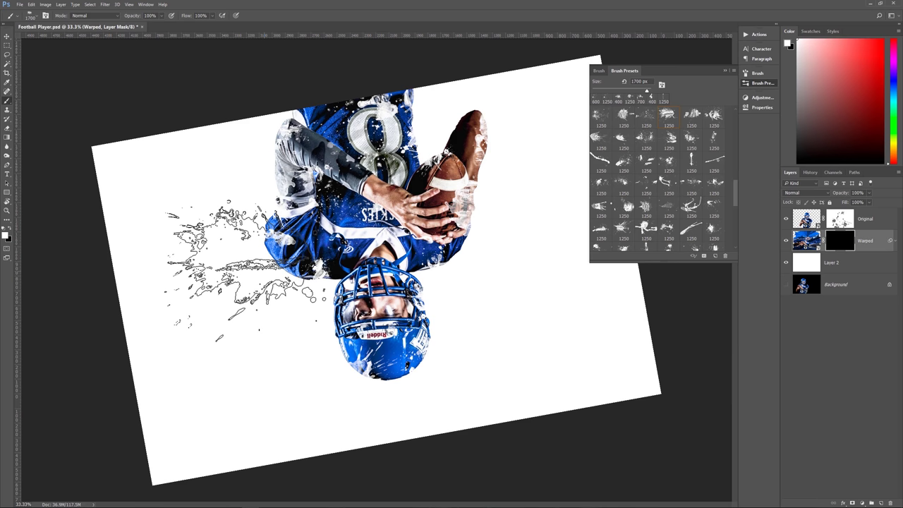
pyautogui.press('r')
pyautogui.moveTo(258, 259)
pyautogui.mouseDown()
pyautogui.moveTo(228, 192)
pyautogui.moveTo(252, 197)
pyautogui.mouseUp()
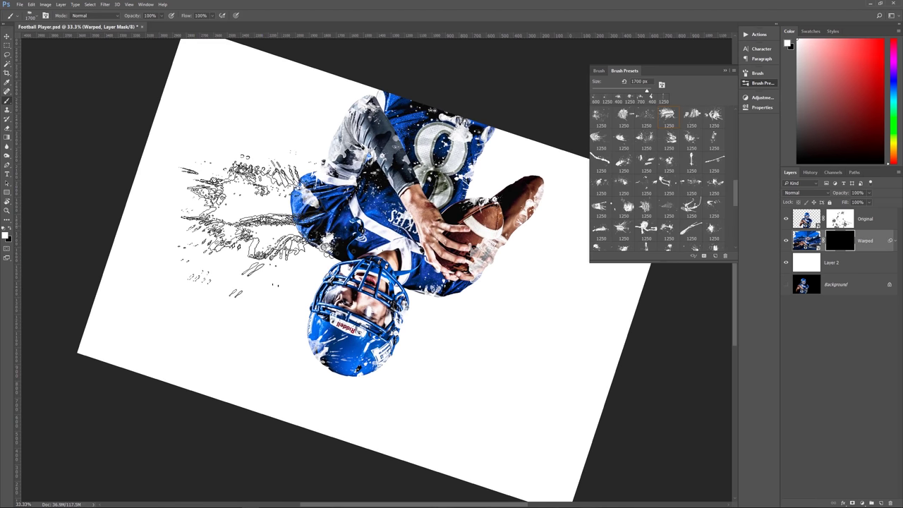
pyautogui.click(247, 218)
# - Straighten the canvas view and paint more white splatters on the Warped mask all around the helmet, arms and torso
pyautogui.press('r')
pyautogui.moveTo(485, 322)
pyautogui.mouseDown()
pyautogui.moveTo(456, 437)
pyautogui.moveTo(179, 377)
pyautogui.moveTo(167, 355)
pyautogui.moveTo(495, 372)
pyautogui.moveTo(480, 390)
pyautogui.moveTo(505, 367)
pyautogui.mouseUp()
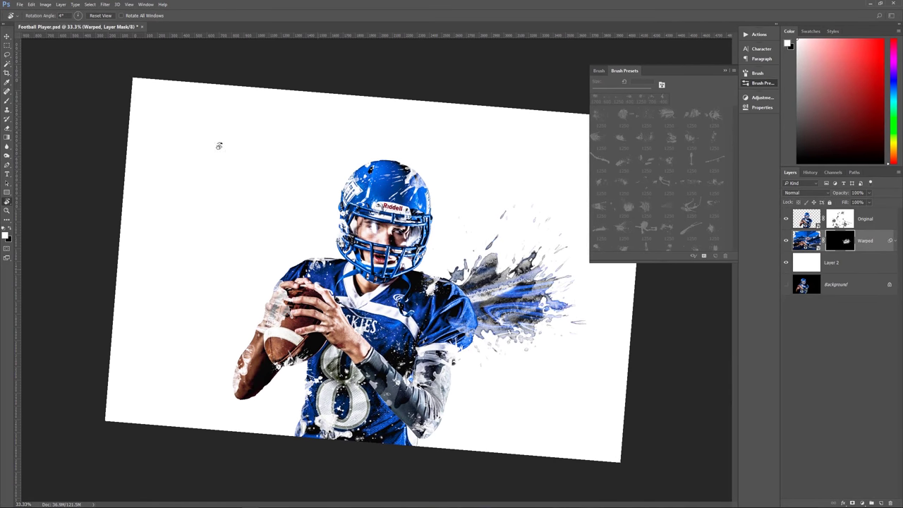
pyautogui.moveTo(541, 271); pyautogui.dragTo(513, 257)
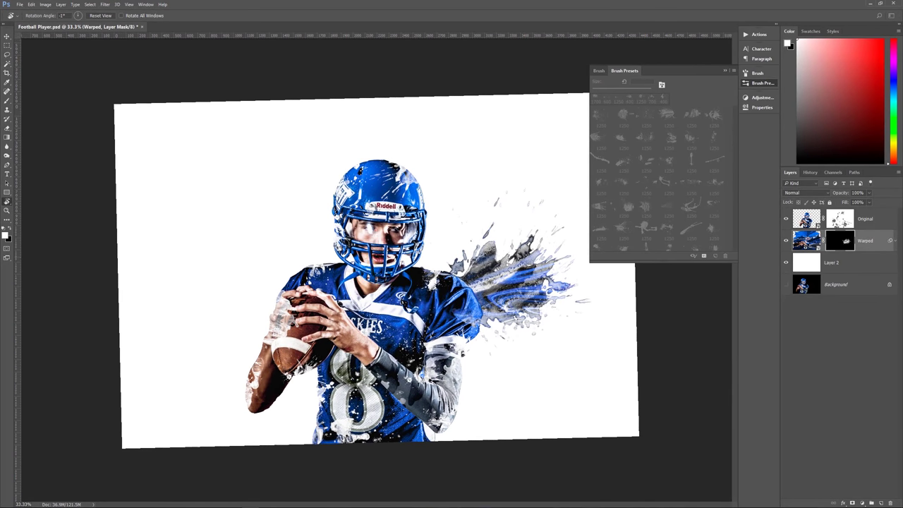
pyautogui.press('b')
pyautogui.click(494, 261)
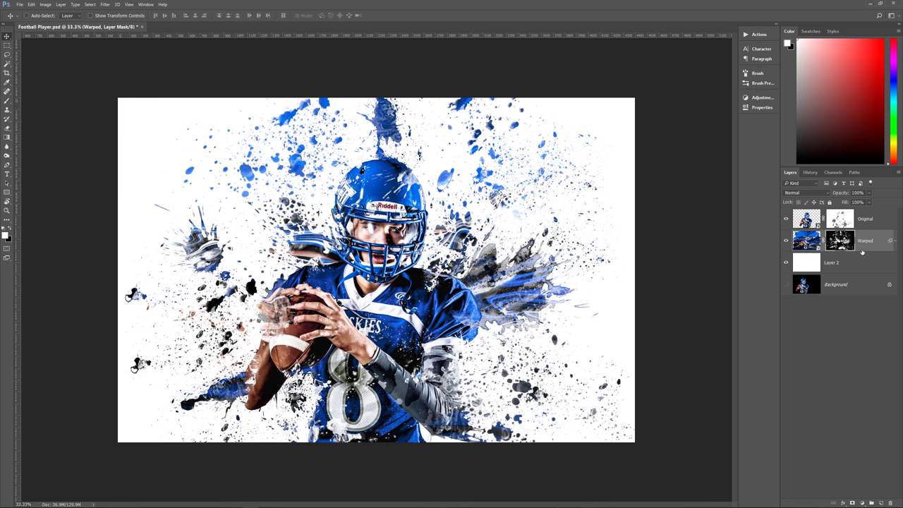
# - Add a Vibrance adjustment clipped to the Warped layer, with Vibrance and Saturation both set to +100
pyautogui.hotkey('ctrl', '2')
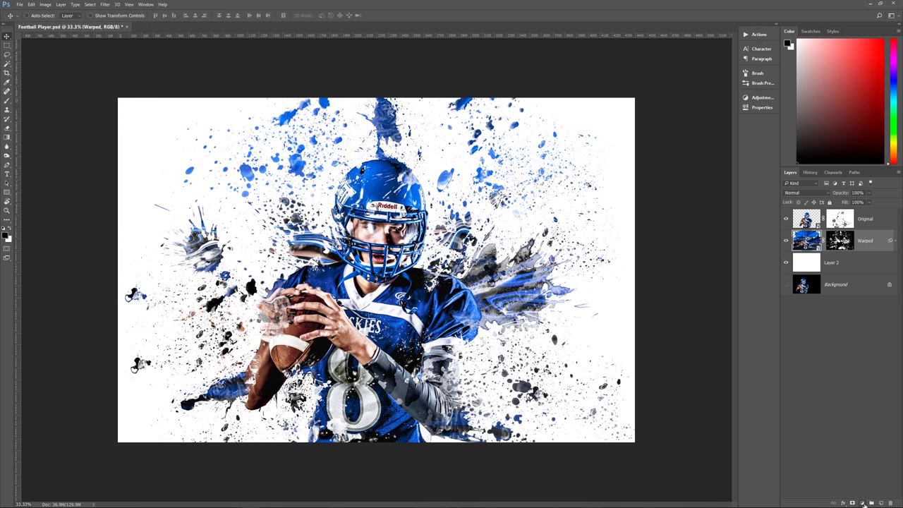
pyautogui.click(864, 503)
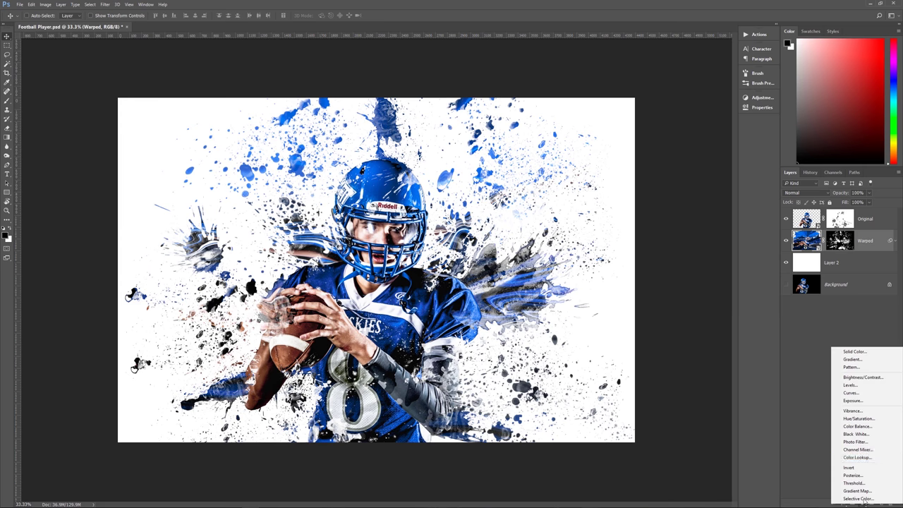
pyautogui.click(851, 415)
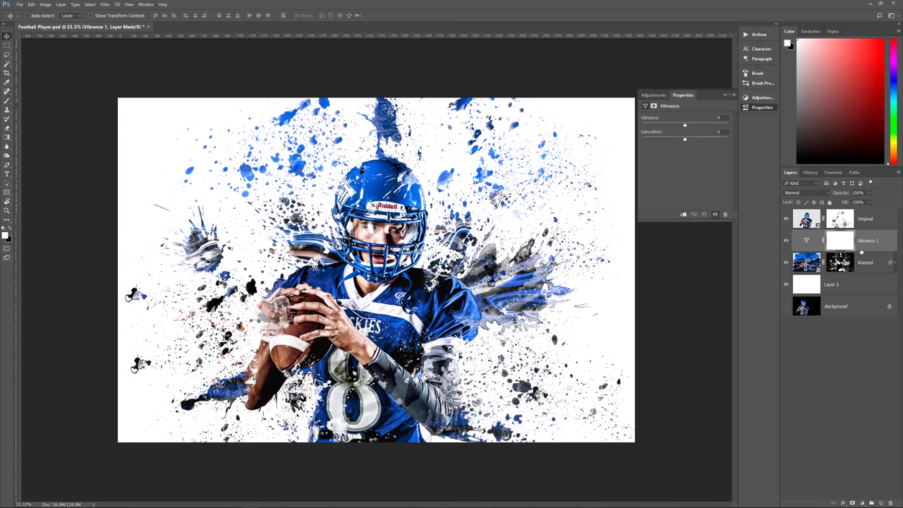
pyautogui.press('alt')
pyautogui.keyDown('alt'); pyautogui.click(862, 250); pyautogui.keyUp('alt')
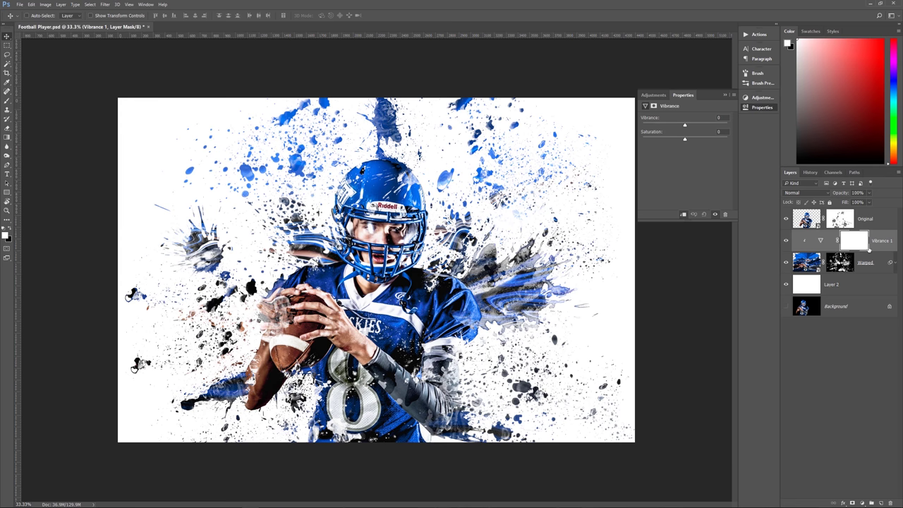
pyautogui.moveTo(684, 125); pyautogui.dragTo(737, 140)
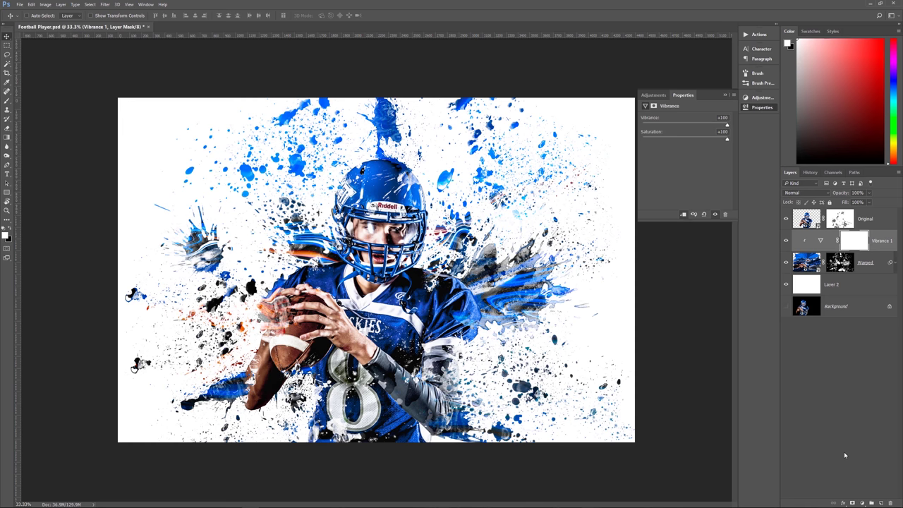
# - Add a Hue/Saturation adjustment above the Vibrance adjustment and clip it to the Warped layer
pyautogui.click(862, 502)
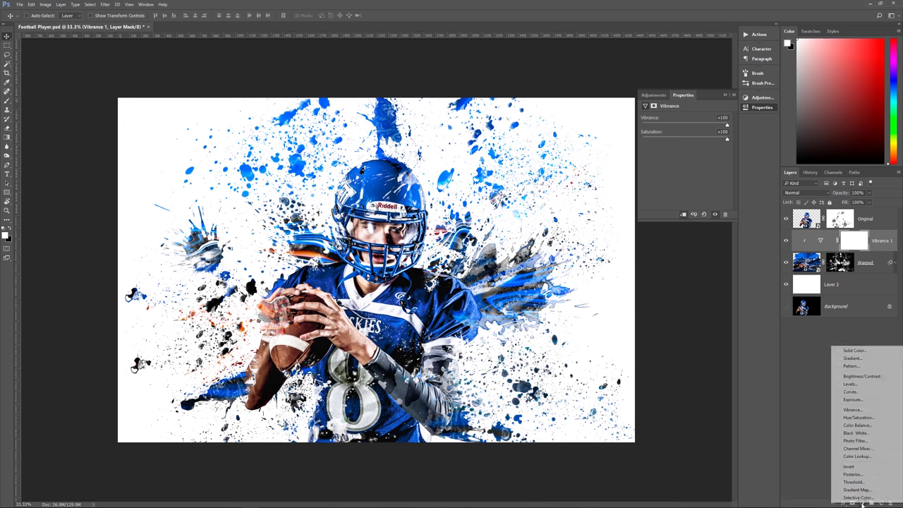
pyautogui.click(860, 417)
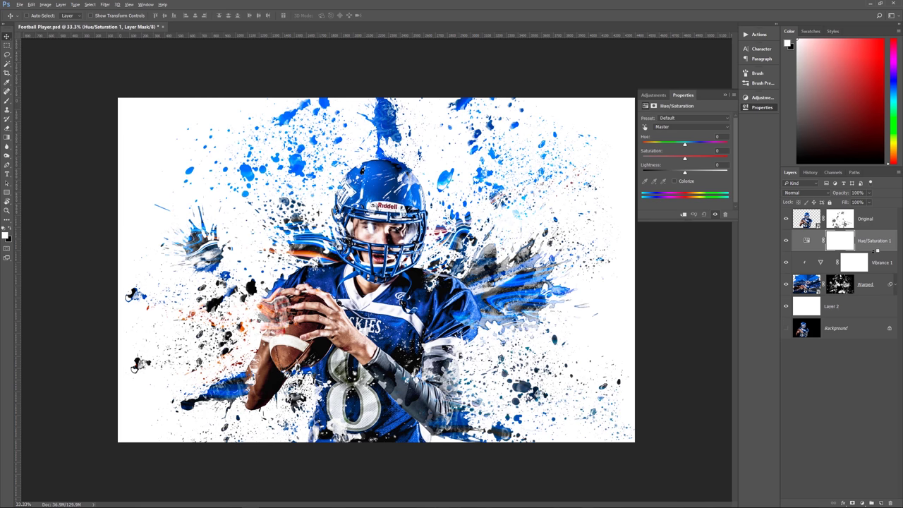
pyautogui.keyDown('alt'); pyautogui.click(875, 251); pyautogui.keyUp('alt')
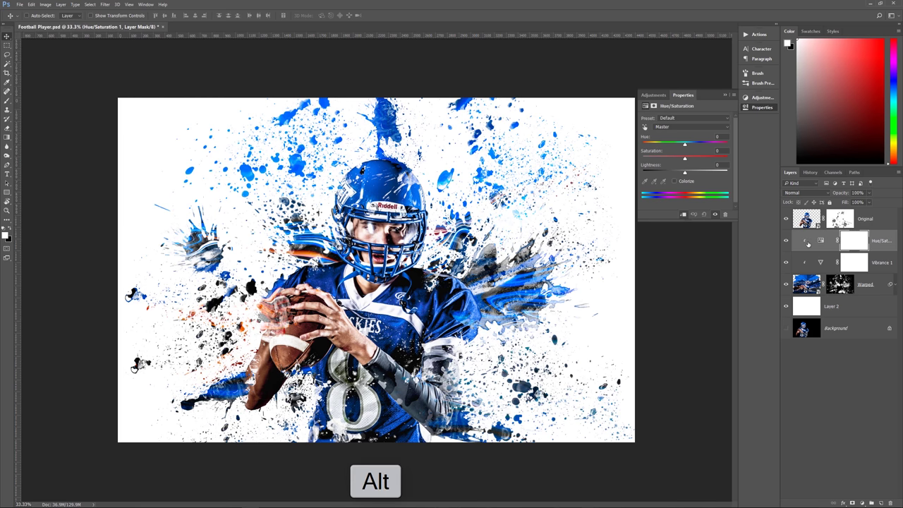
pyautogui.keyDown('alt'); pyautogui.click(807, 264); pyautogui.keyUp('alt')
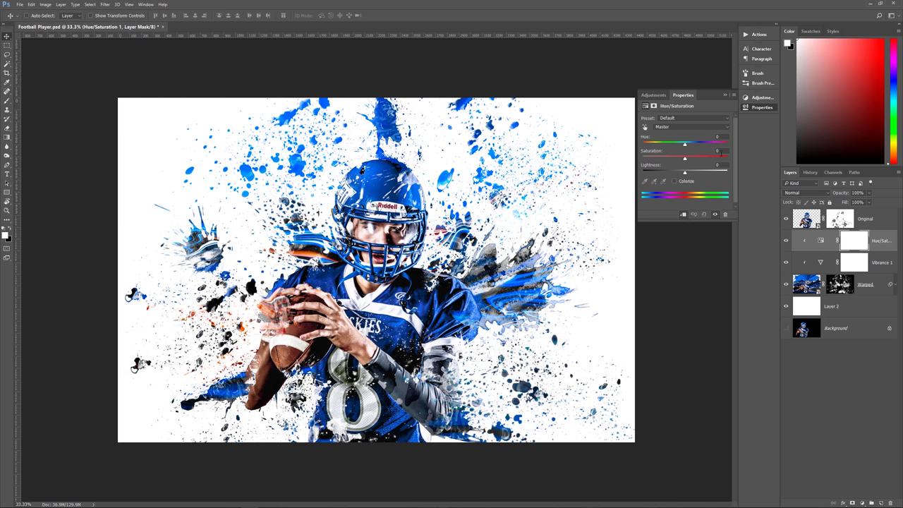
# - Set the clipped Hue/Saturation adjustment's Saturation to -60 and Lightness to +20, try a Hue shift and return Hue to 0
pyautogui.click(719, 151)
pyautogui.write('-60')
pyautogui.press('Tab')
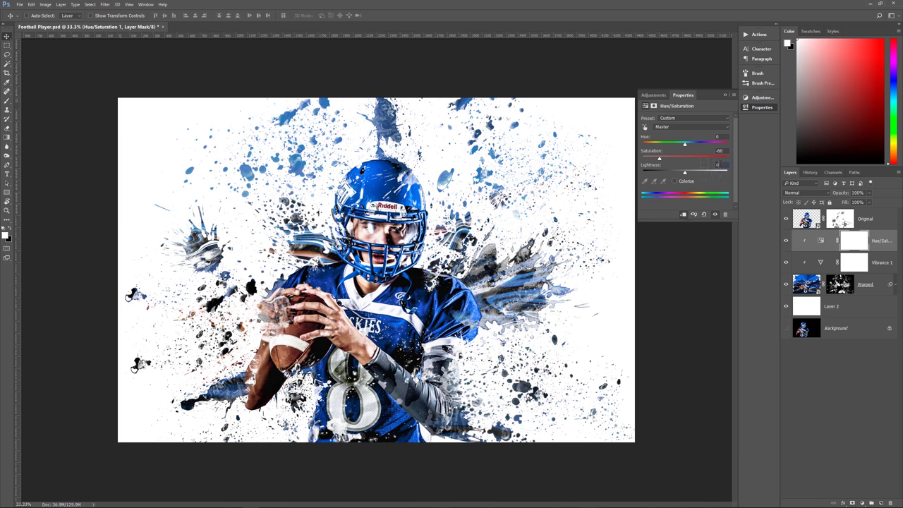
pyautogui.write('20')
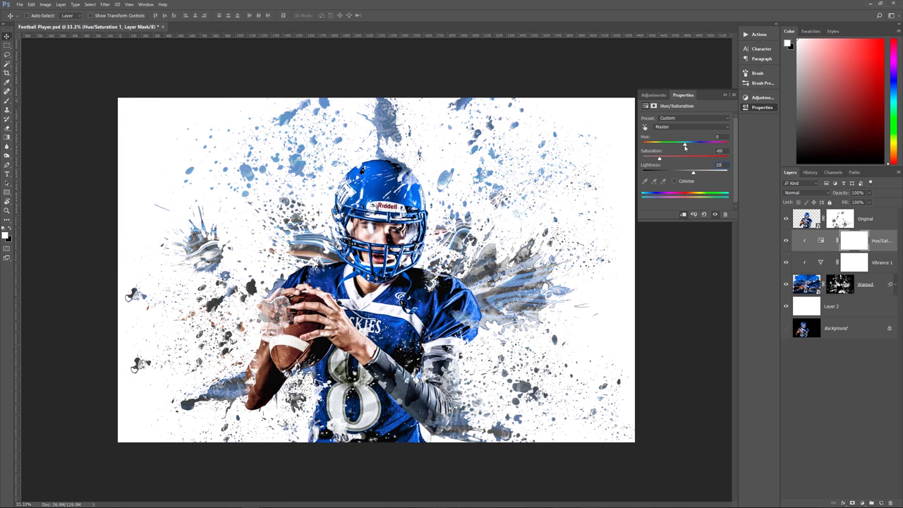
pyautogui.moveTo(684, 147); pyautogui.dragTo(705, 145)
pyautogui.write('0')
pyautogui.click(724, 96)
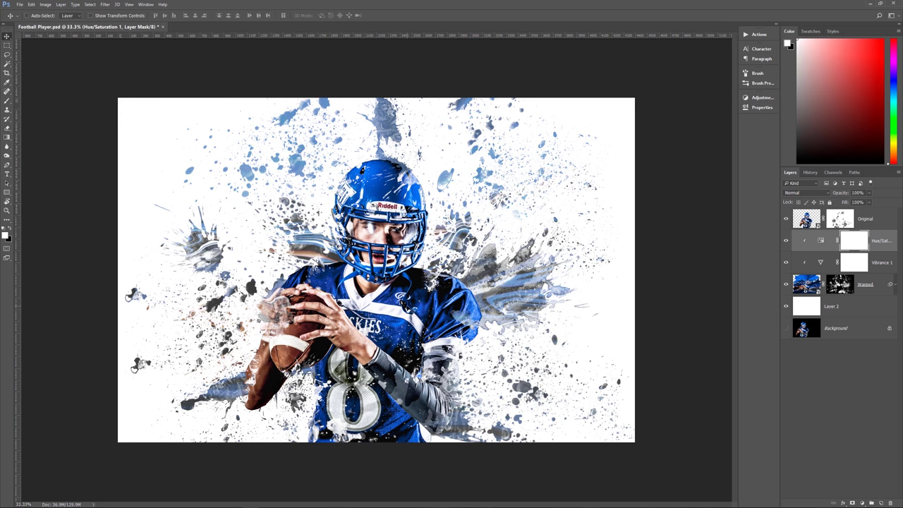
# - Try deleting the layer mask of the Original layer and undo the deletion
pyautogui.scroll(1, 371, 234)
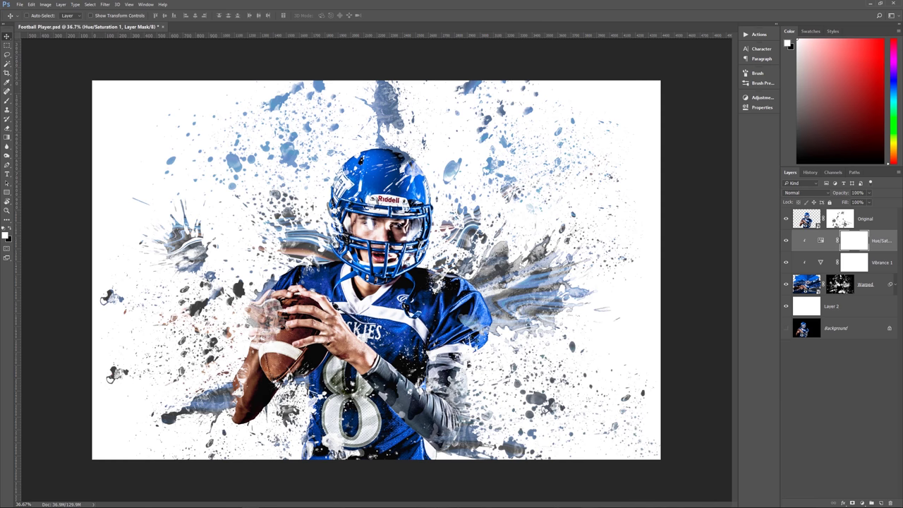
pyautogui.click(844, 222)
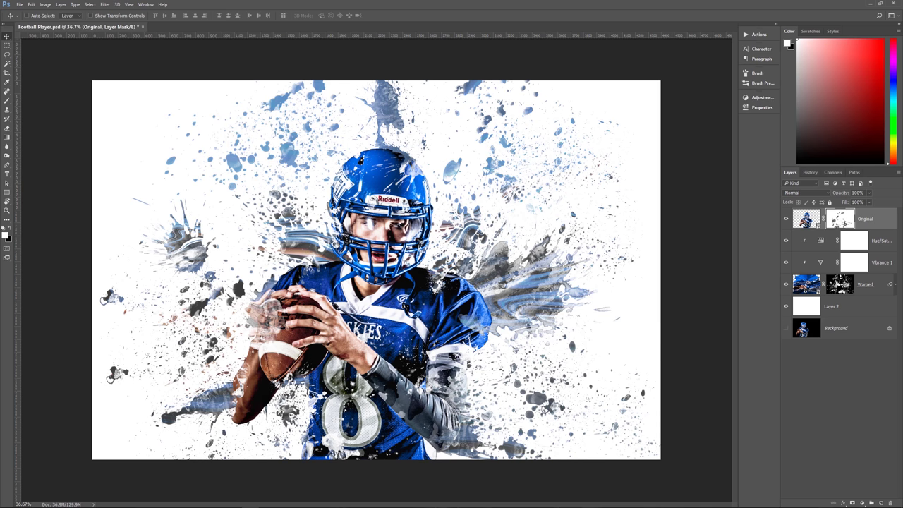
pyautogui.moveTo(840, 220); pyautogui.dragTo(887, 501)
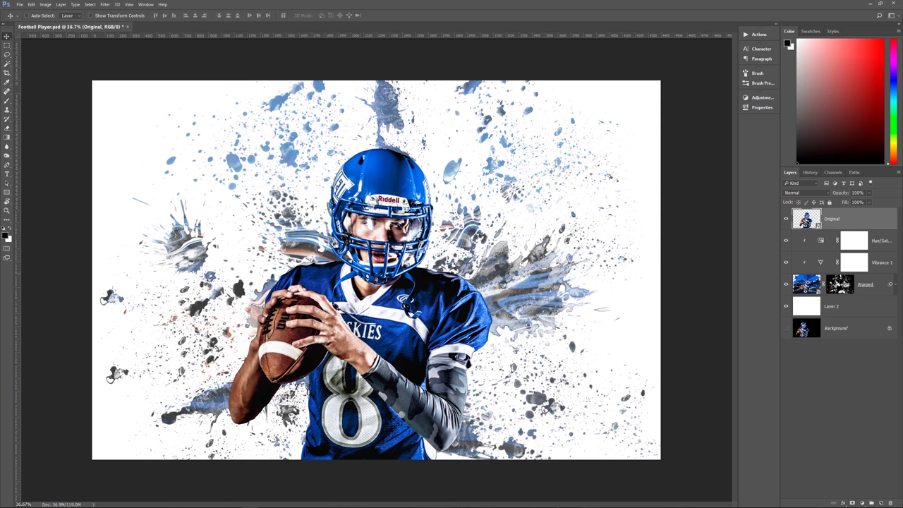
pyautogui.press('ctrl')
pyautogui.hotkey('ctrl', 'z')
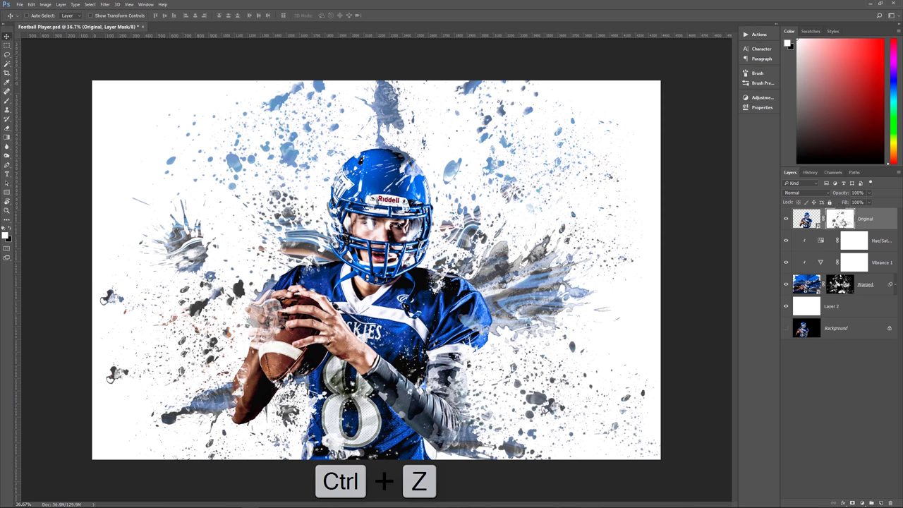